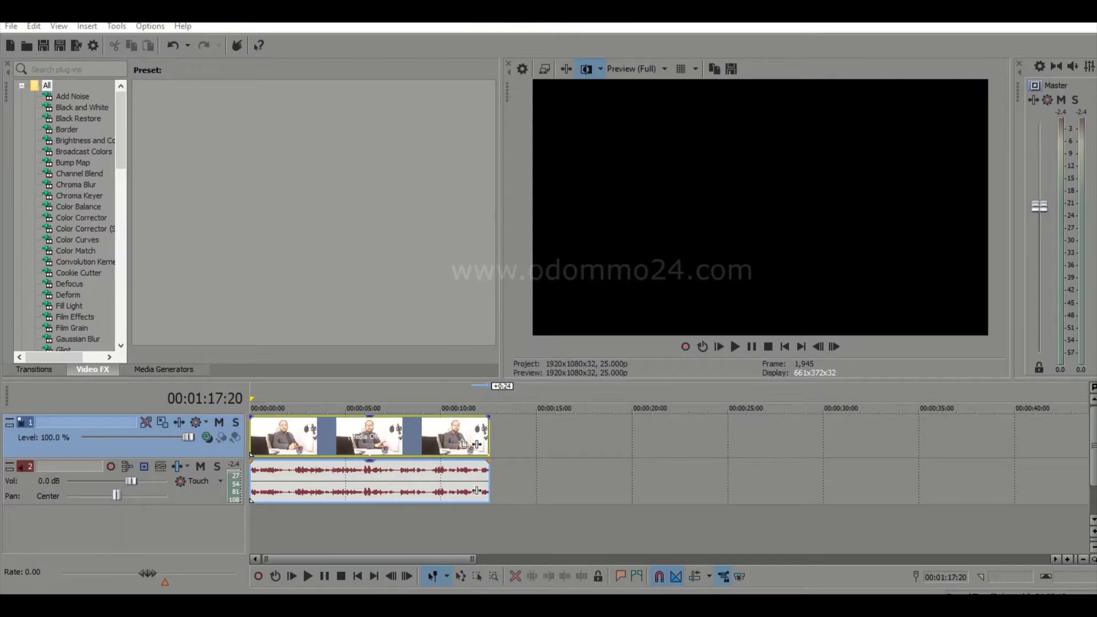
Step: Scrub to the interview's opening frame, then move the playhead past the end of the clips
{"action": "left_click", "coordinate": [273, 408]}
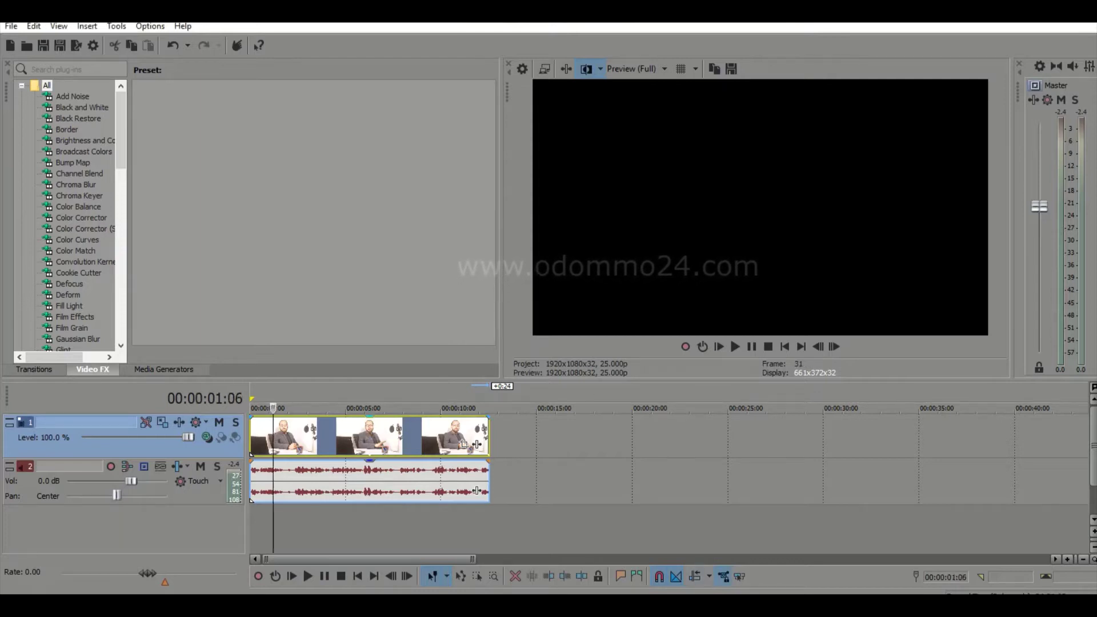
{"action": "left_click_drag", "start_coordinate": [273, 408], "coordinate": [263, 408]}
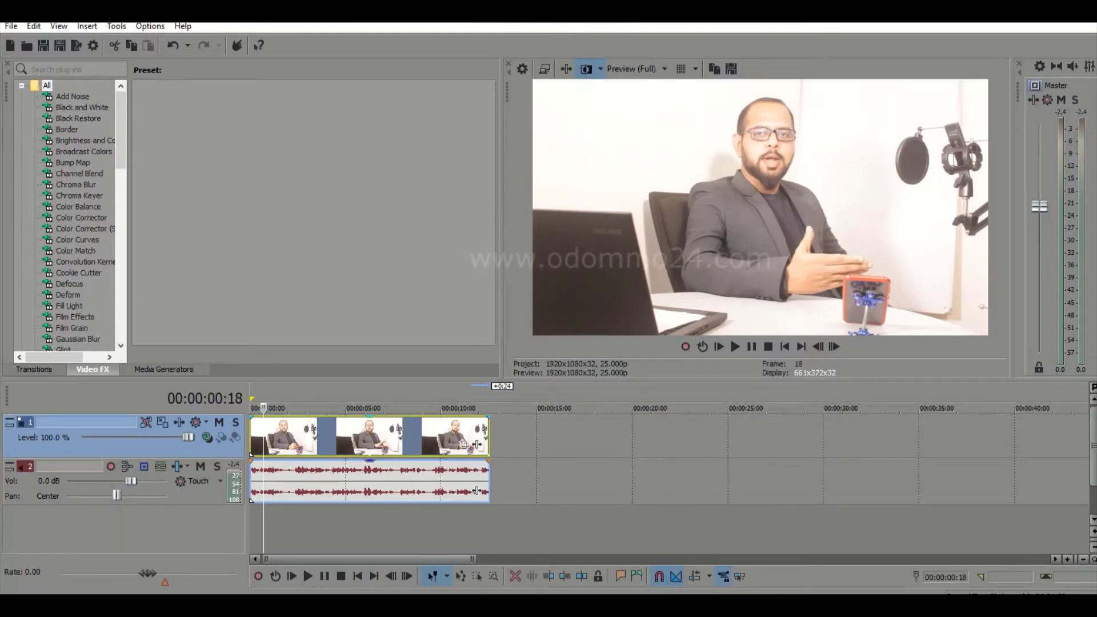
{"action": "left_click_drag", "start_coordinate": [538, 82], "coordinate": [712, 135]}
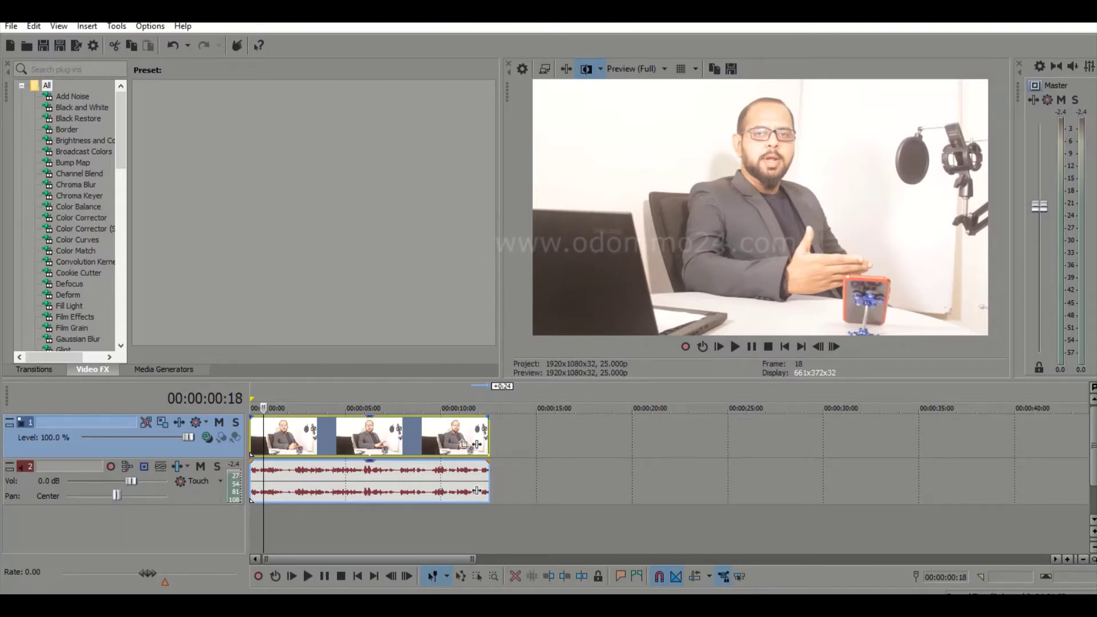
{"action": "left_click", "coordinate": [514, 408]}
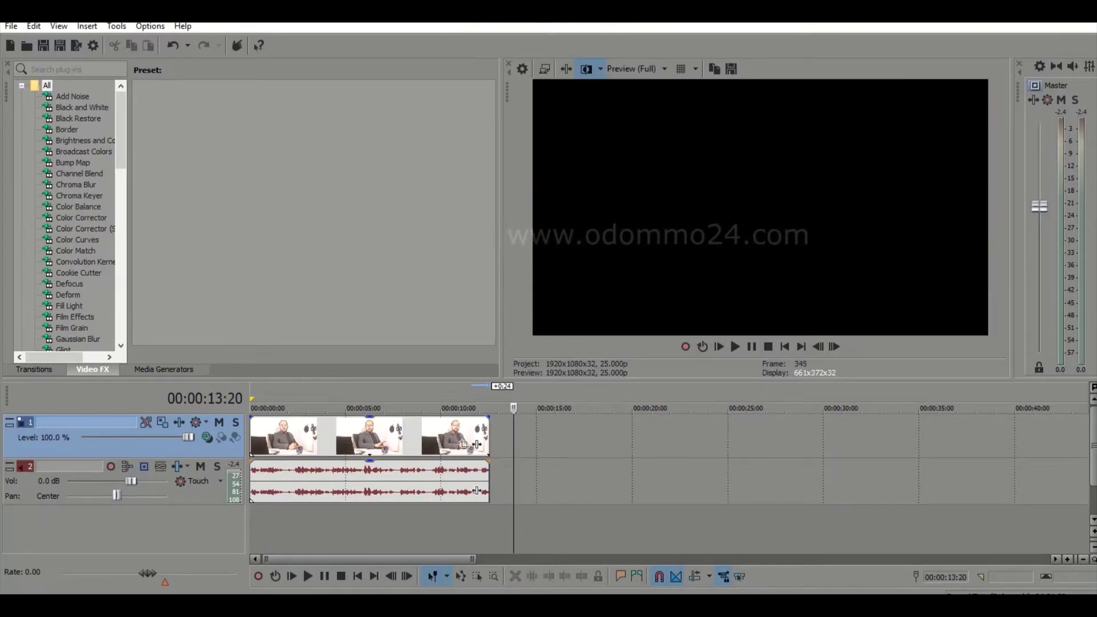
Step: Insert an empty video track on top and add a new text media title to it
{"action": "right_click", "coordinate": [515, 427]}
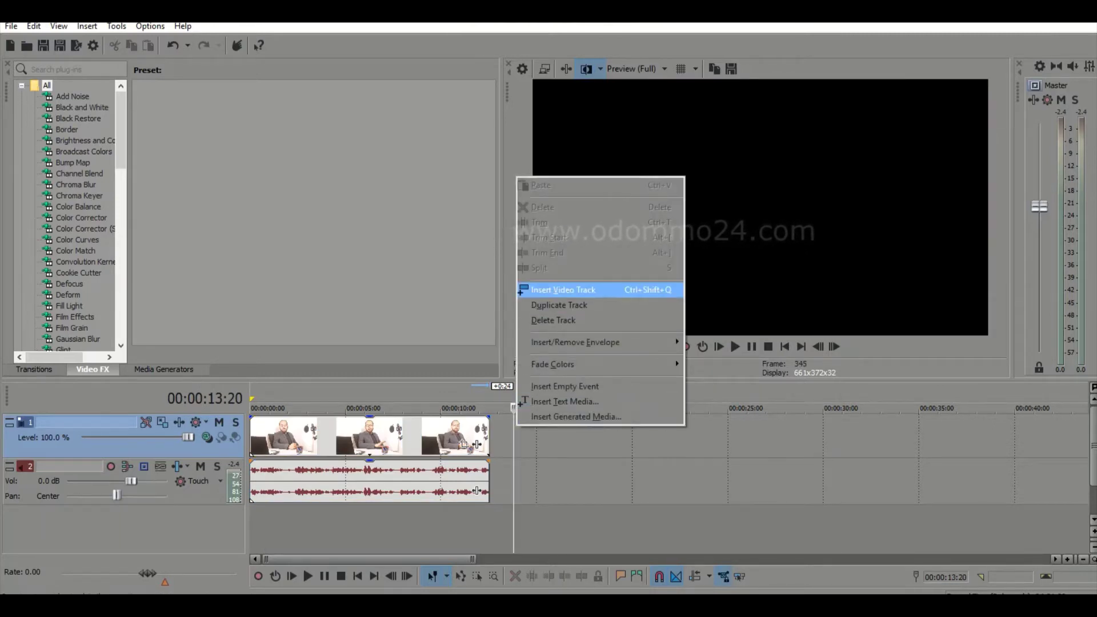
{"action": "key", "text": "Return"}
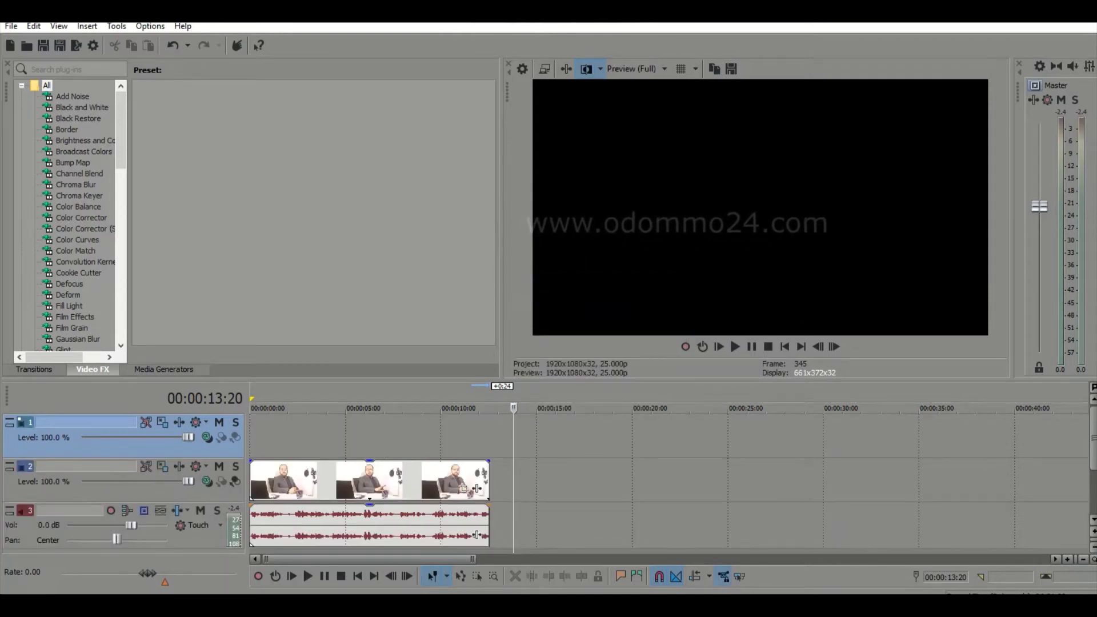
{"action": "right_click", "coordinate": [276, 434]}
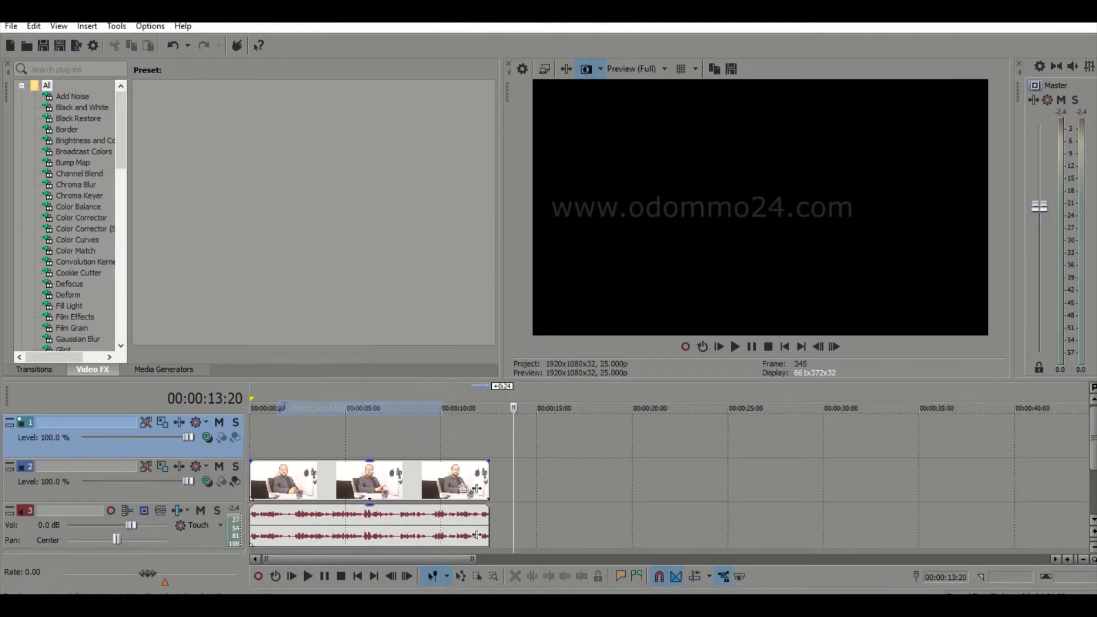
{"action": "key", "text": "Return"}
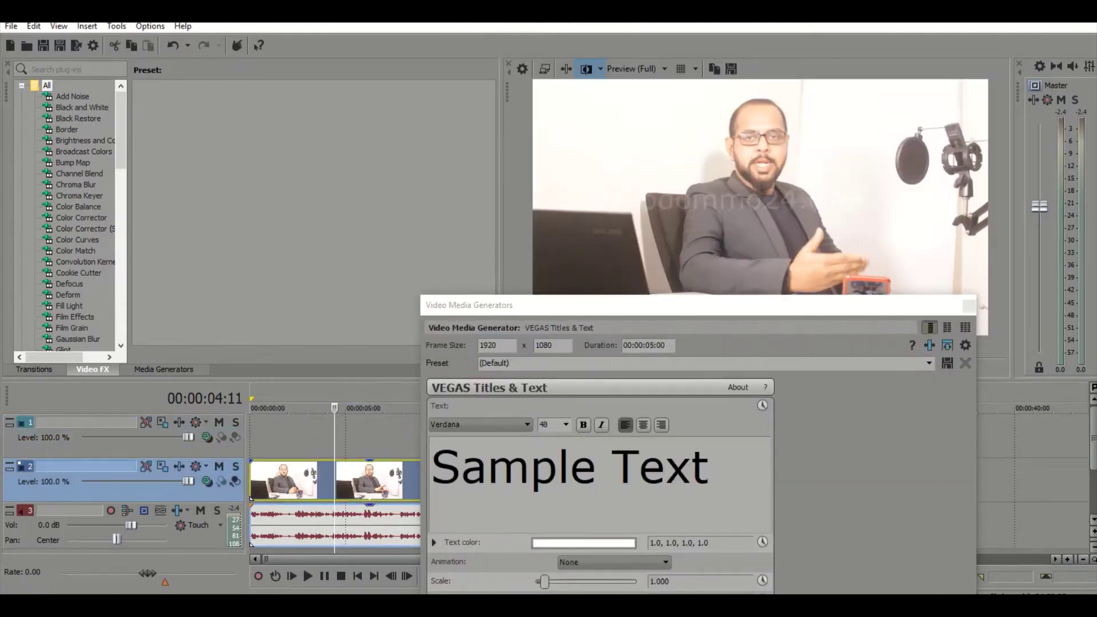
Step: Drag the Sample Text event to 0:00 on the new track and preview it over the interview
{"action": "left_click_drag", "start_coordinate": [551, 310], "coordinate": [767, 323]}
{"action": "left_click", "coordinate": [543, 437]}
{"action": "left_click_drag", "start_coordinate": [543, 437], "coordinate": [281, 437]}
{"action": "left_click", "coordinate": [268, 408]}
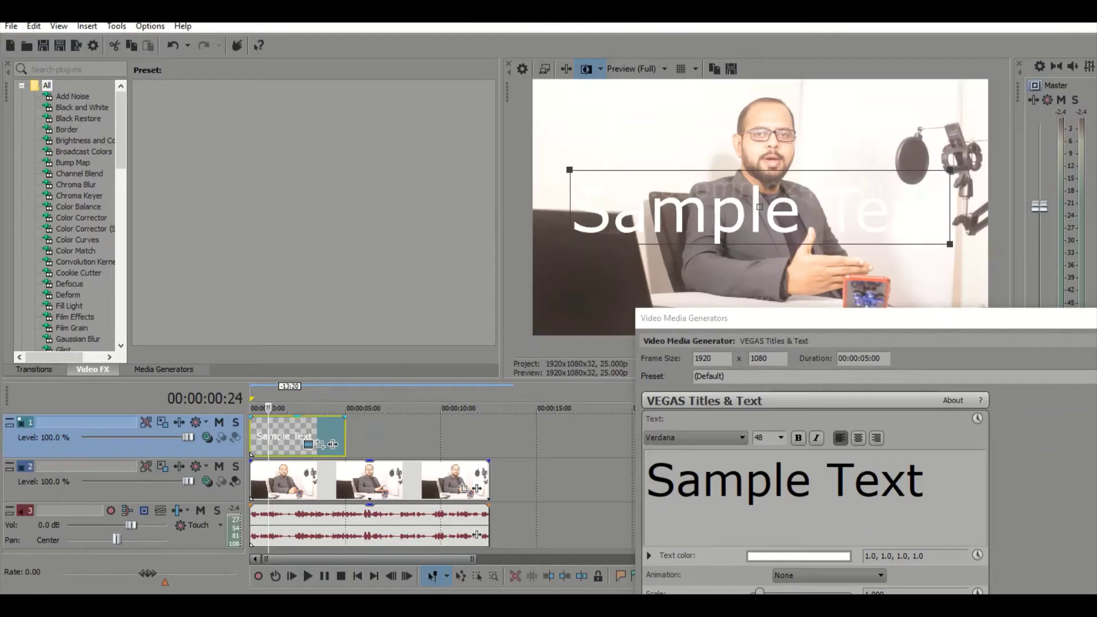
{"action": "left_click_drag", "start_coordinate": [772, 319], "coordinate": [149, 71]}
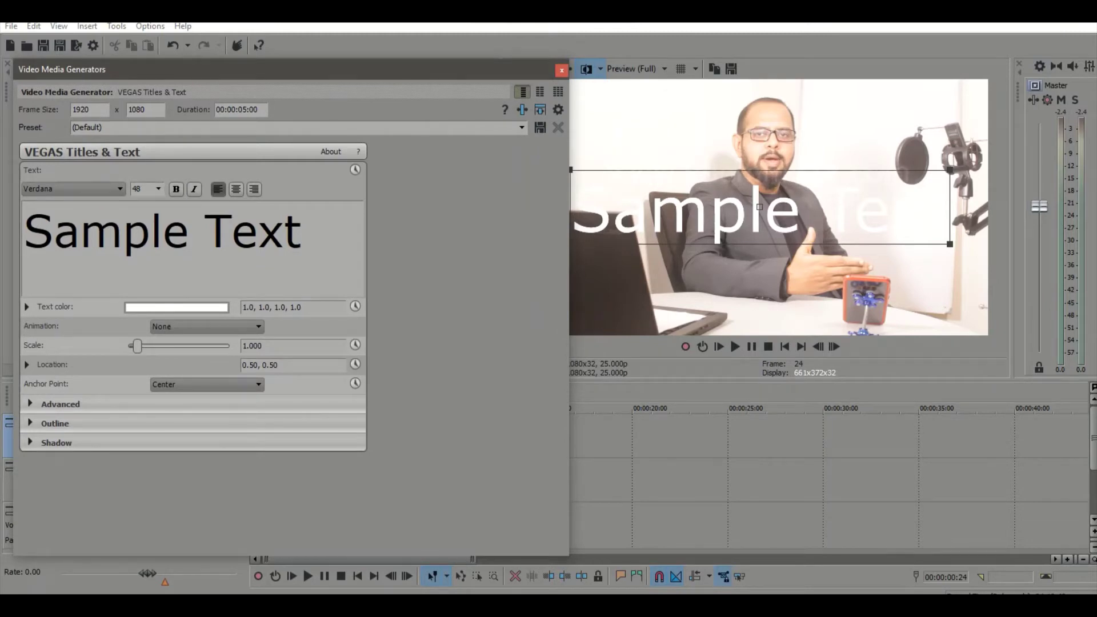
Step: Paste the two-line title (speaker's name and 'Digital Marketer') from Notepad over 'Sample Text'
{"action": "key", "text": "alt+Tab"}
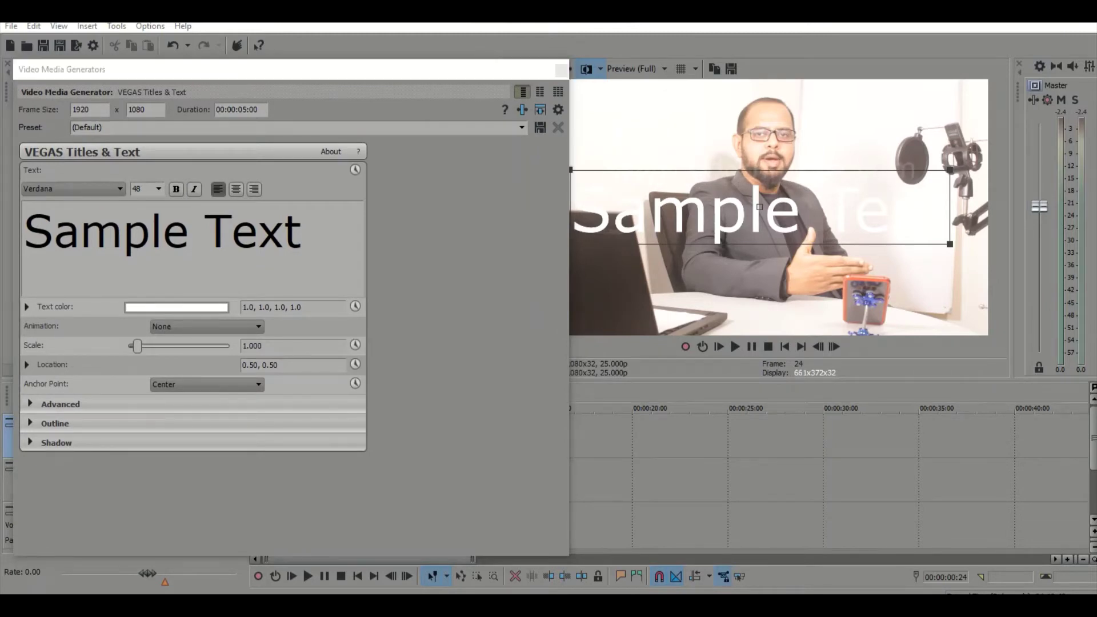
{"action": "key", "text": "alt+Tab"}
{"action": "key", "text": "ctrl+shift+Left"}
{"action": "key", "text": "ctrl+shift+Left"}
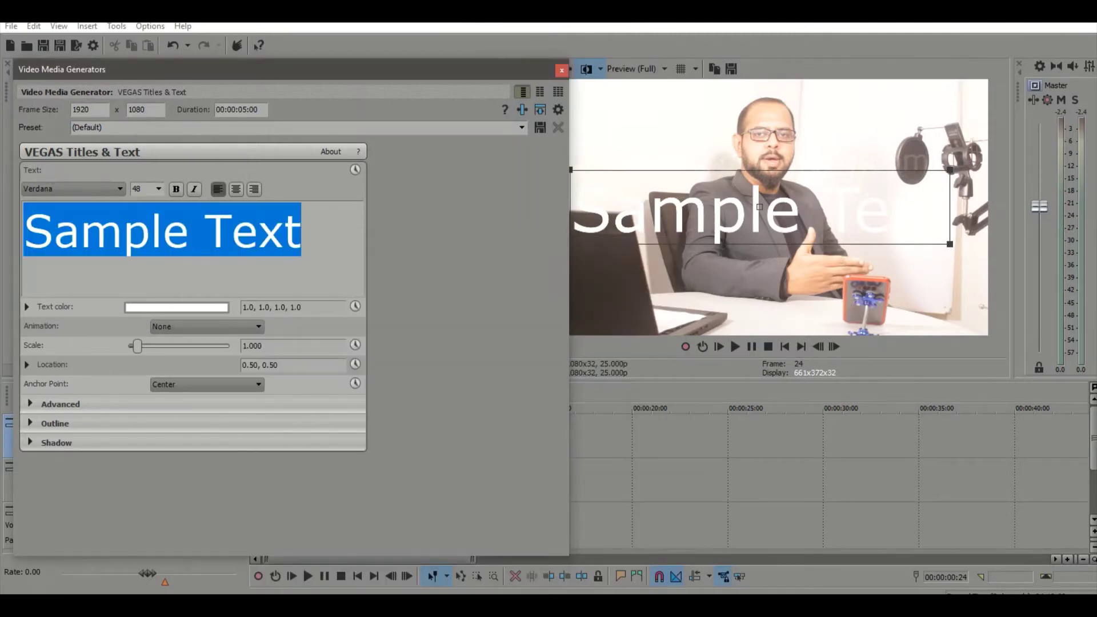
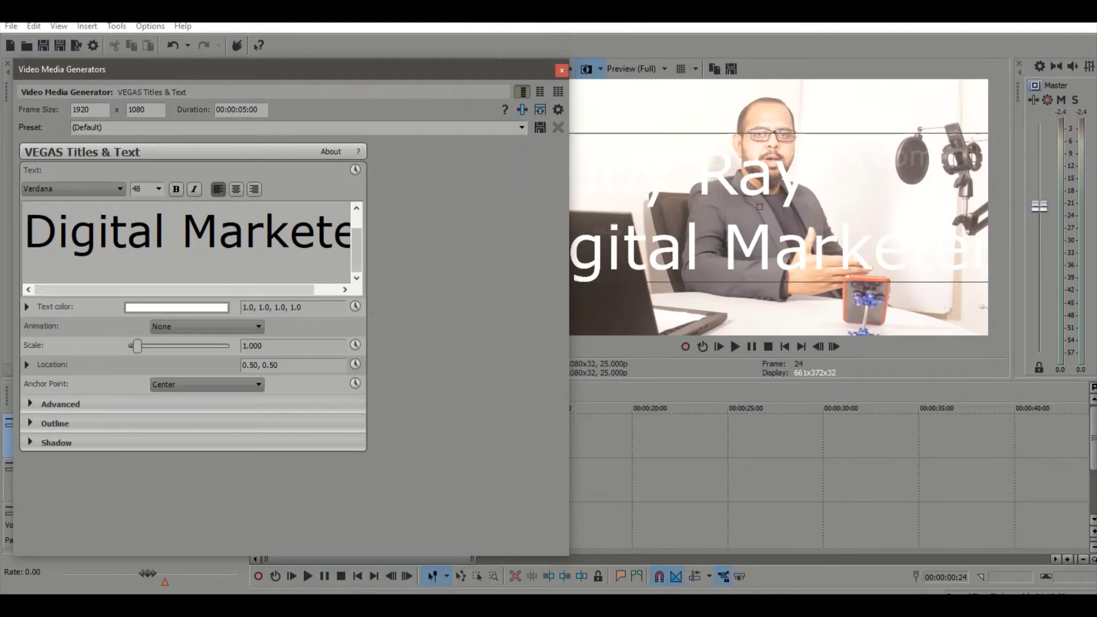
{"action": "scroll", "coordinate": [189, 243], "scroll_direction": "up", "scroll_amount": 1}
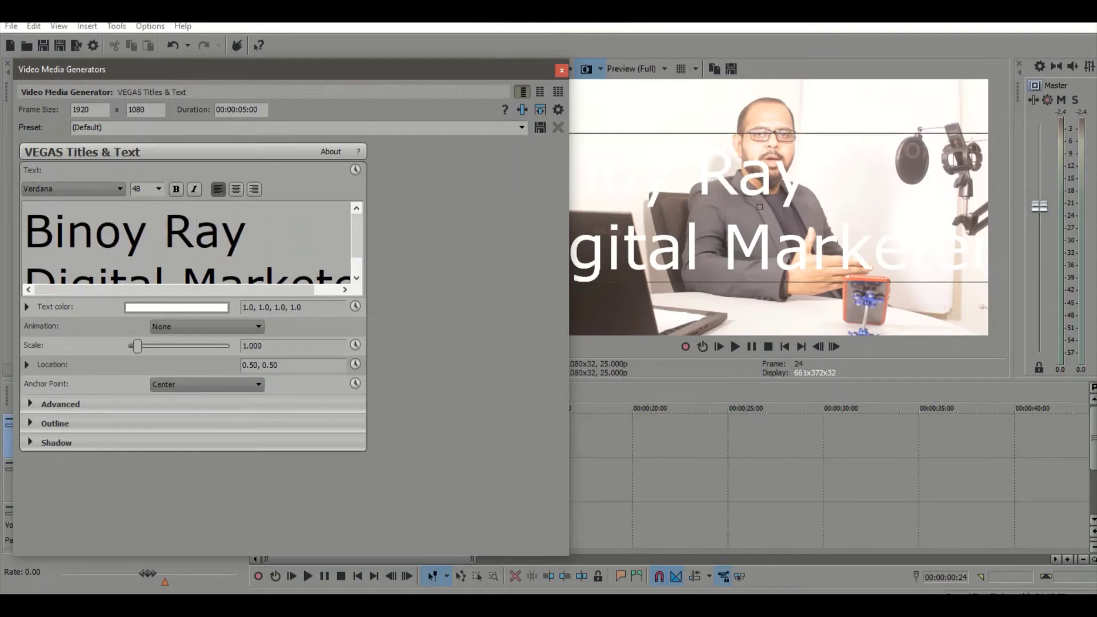
Step: Select all the title text and set its font size to 20
{"action": "key", "text": "ctrl+a"}
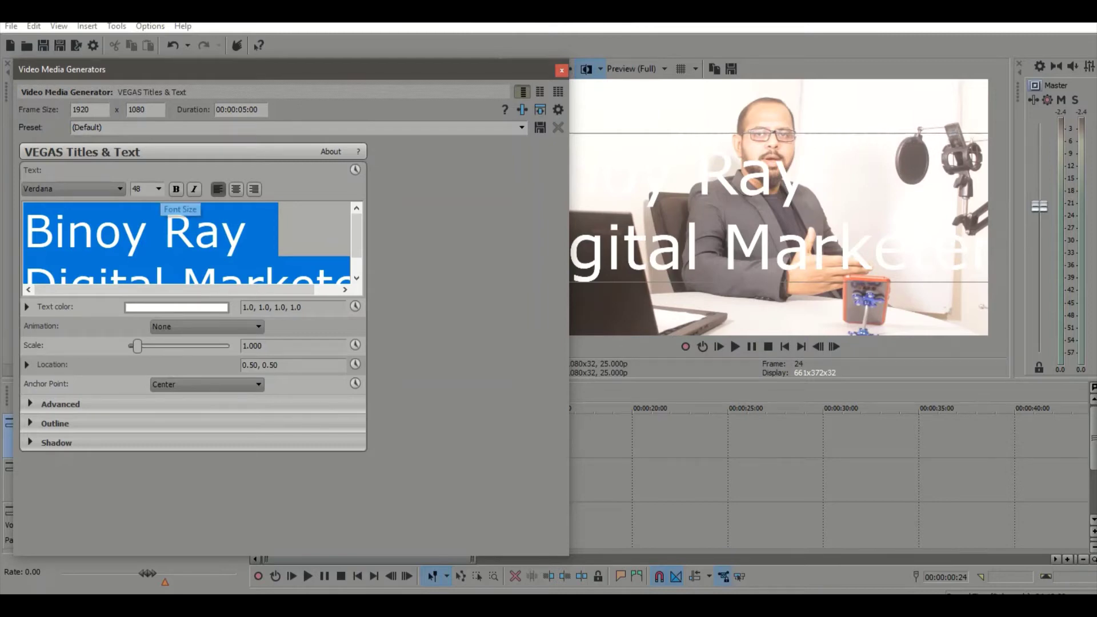
{"action": "left_click", "coordinate": [137, 189]}
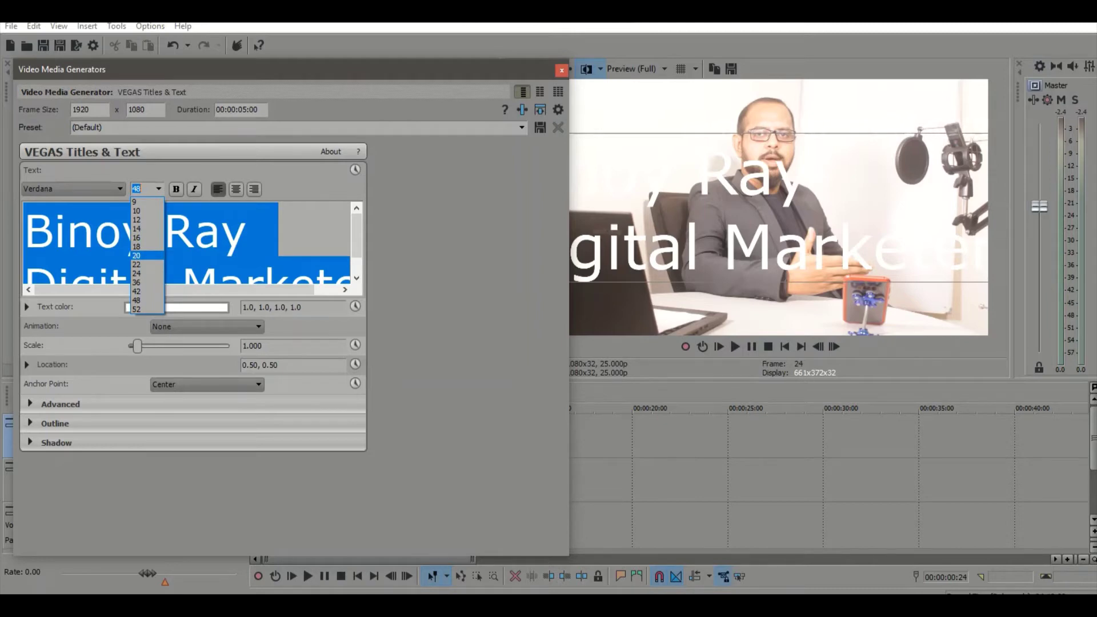
{"action": "left_click", "coordinate": [137, 255]}
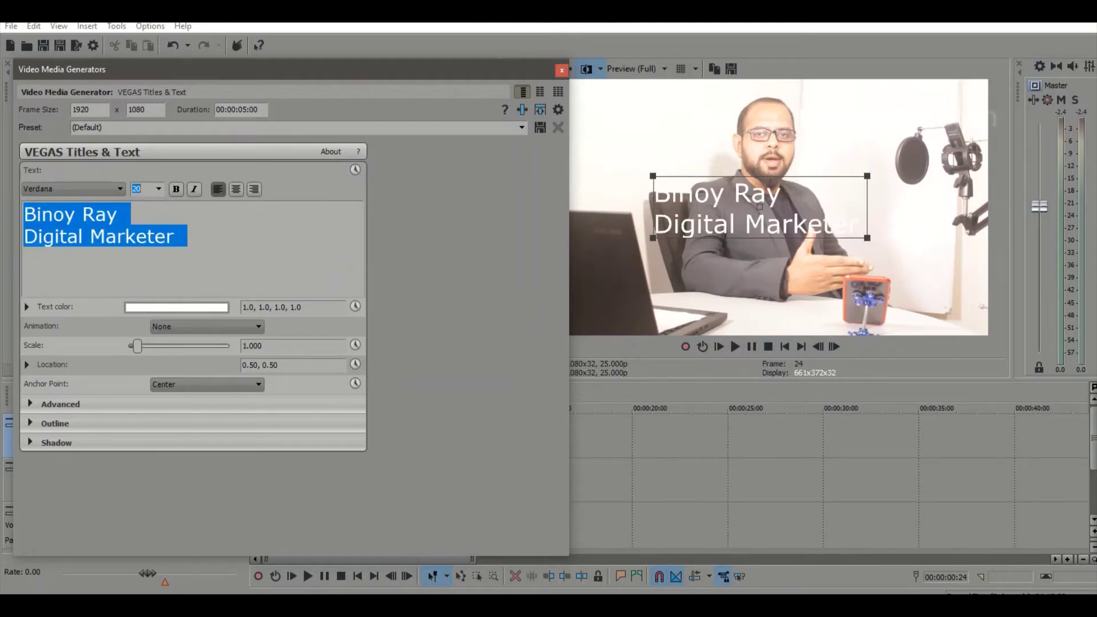
Step: Make the whole title bold italic, then select the 'Digital Marketer' line
{"action": "key", "text": "ctrl+b"}
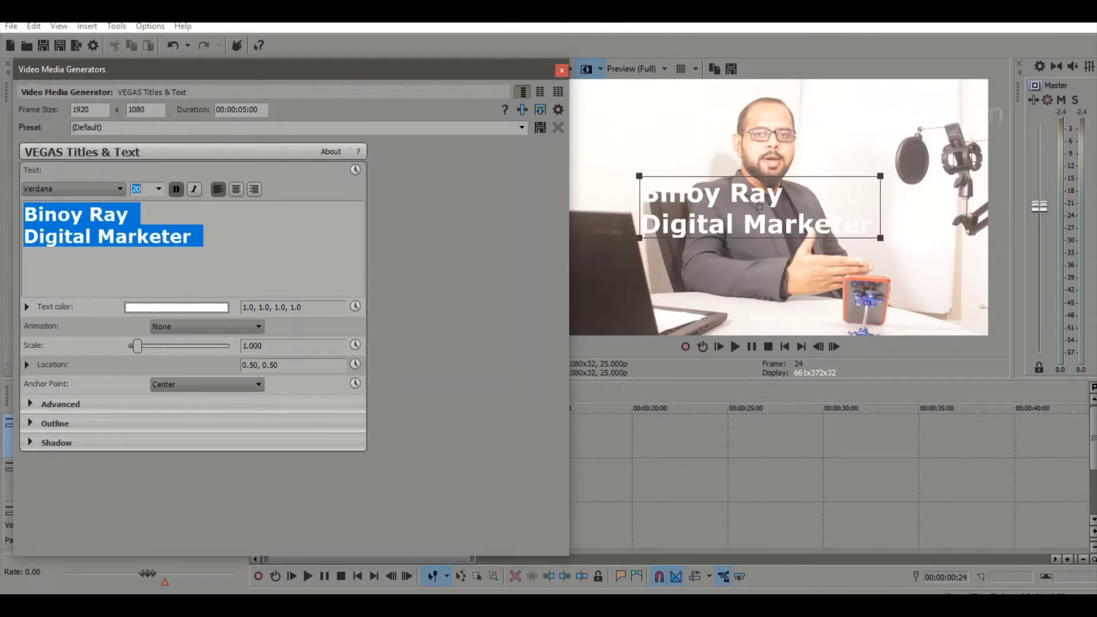
{"action": "key", "text": "ctrl+i"}
{"action": "key", "text": "End"}
{"action": "key", "text": "ctrl+shift+Left"}
{"action": "key", "text": "ctrl+shift+Left"}
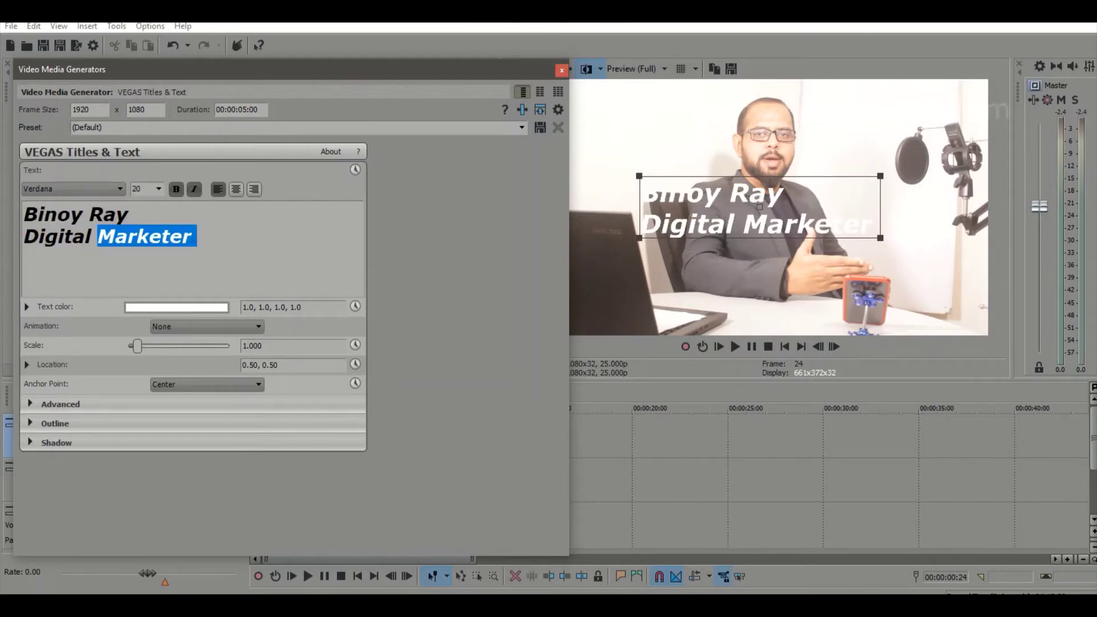
Step: Set the 'Digital Marketer' line to size 12, remove its italics and adjust its alignment
{"action": "left_click", "coordinate": [158, 188]}
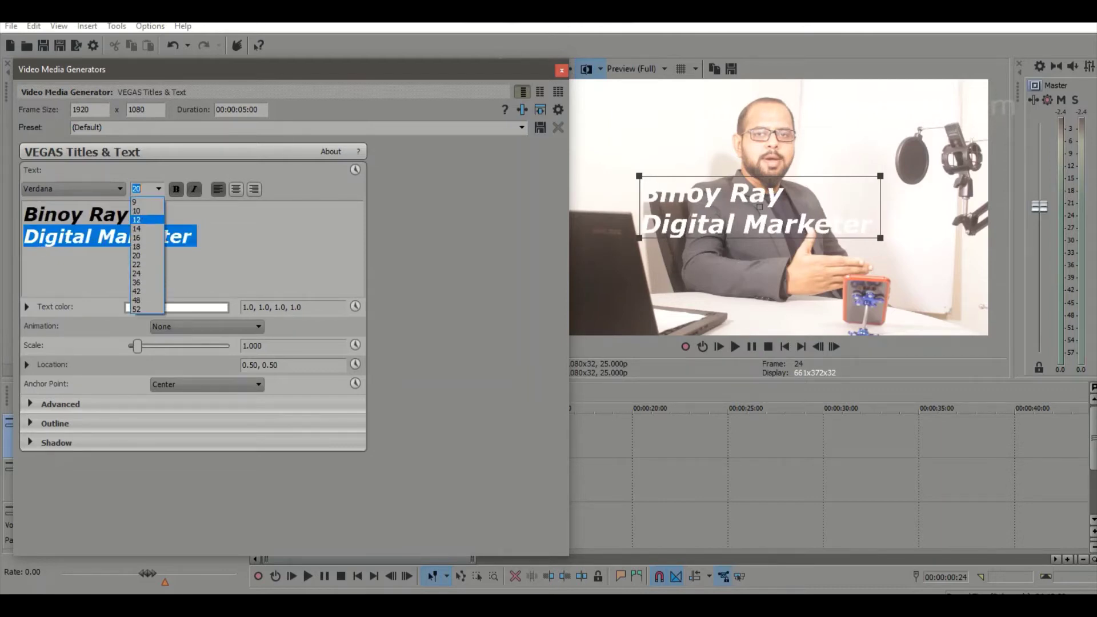
{"action": "left_click", "coordinate": [143, 225]}
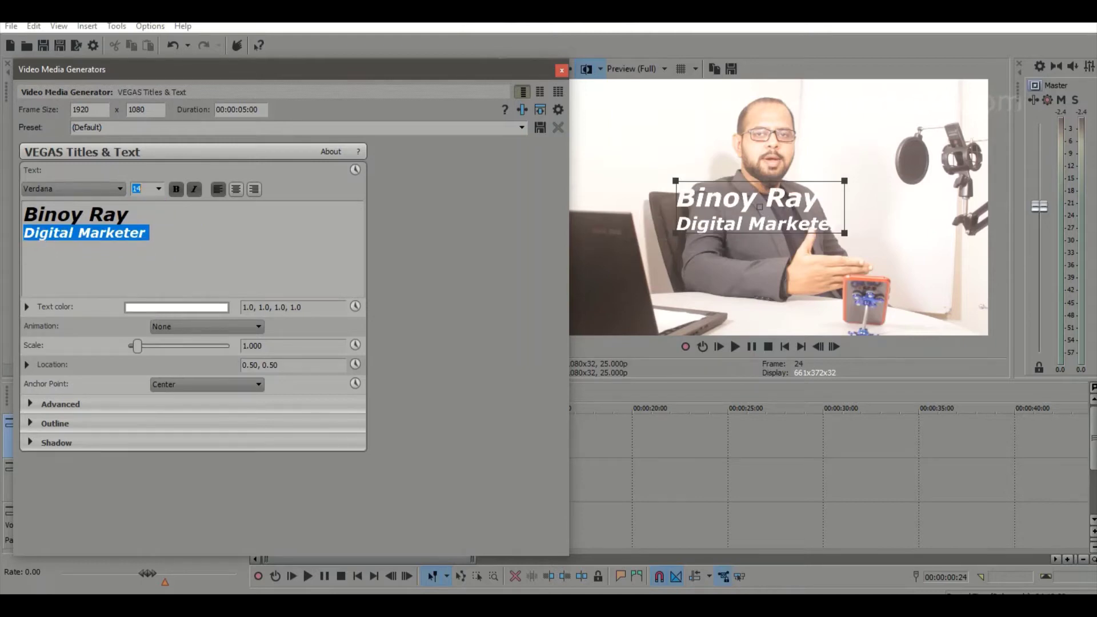
{"action": "left_click", "coordinate": [158, 189]}
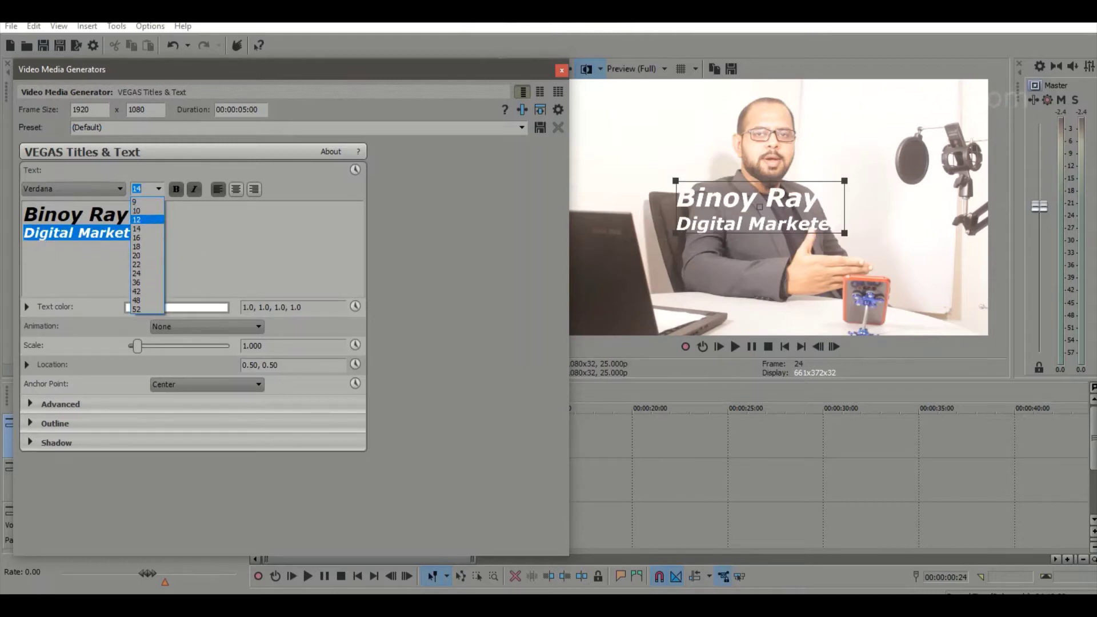
{"action": "left_click", "coordinate": [143, 220]}
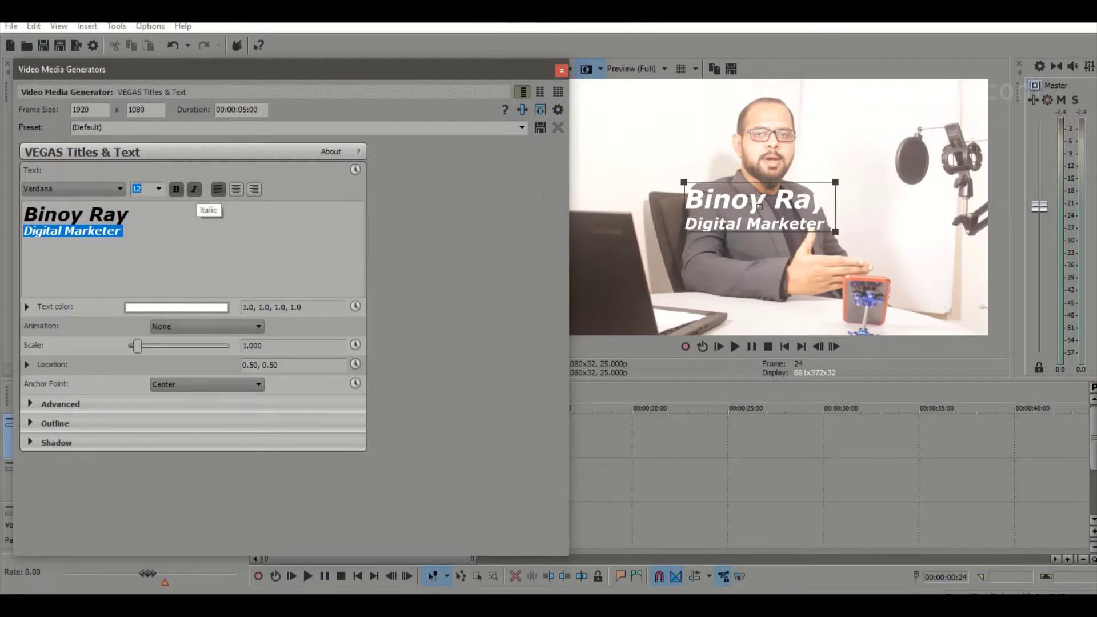
{"action": "left_click", "coordinate": [194, 189]}
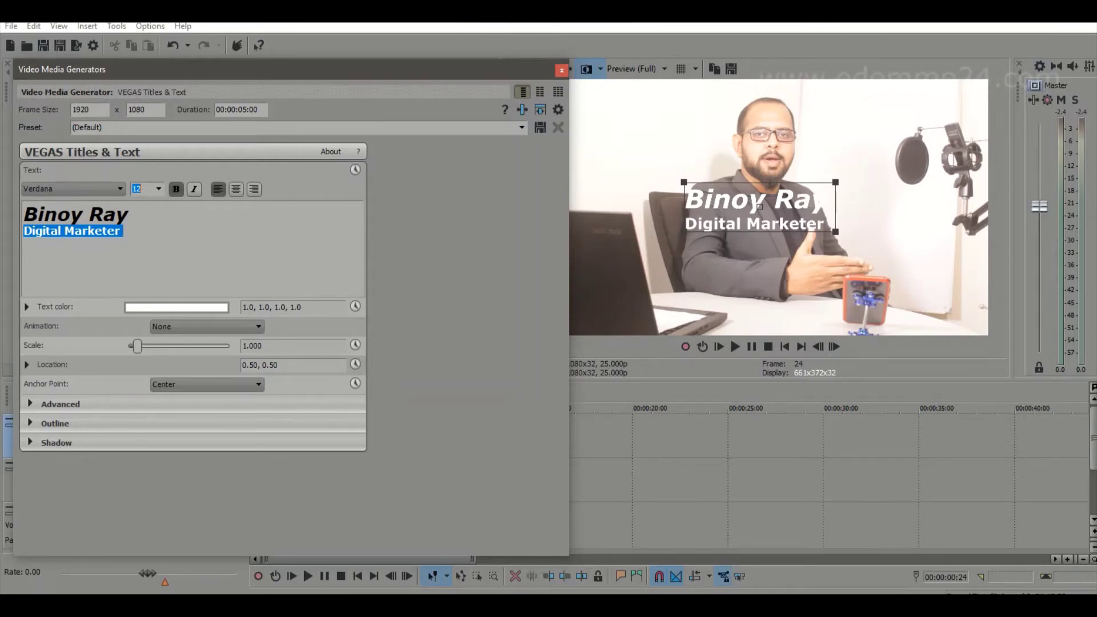
{"action": "left_click", "coordinate": [236, 189]}
{"action": "left_click", "coordinate": [254, 189]}
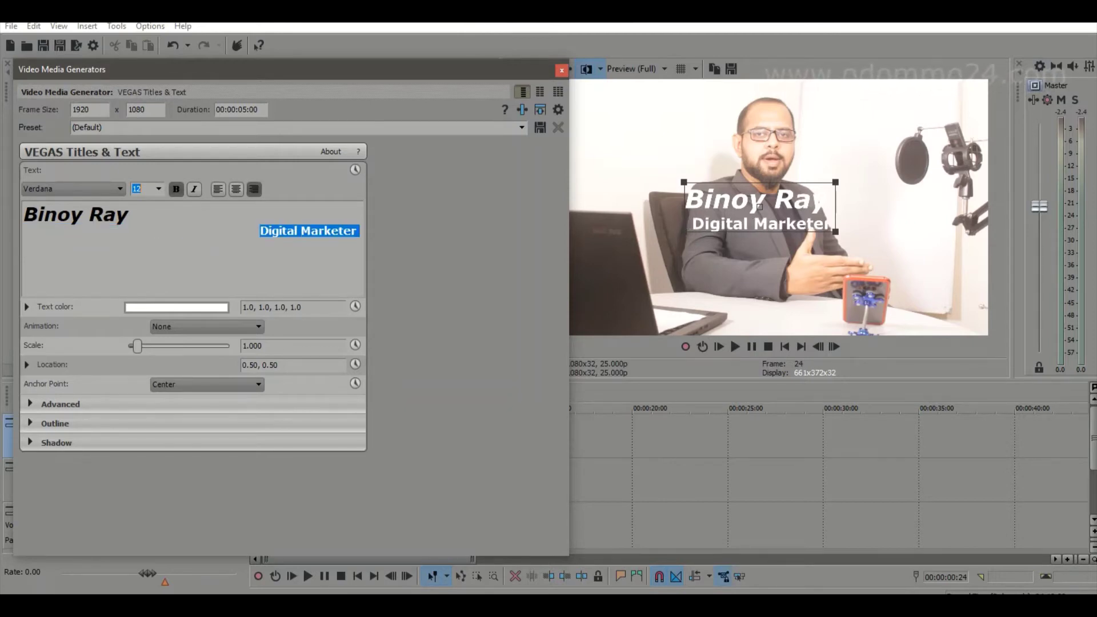
{"action": "left_click", "coordinate": [218, 189]}
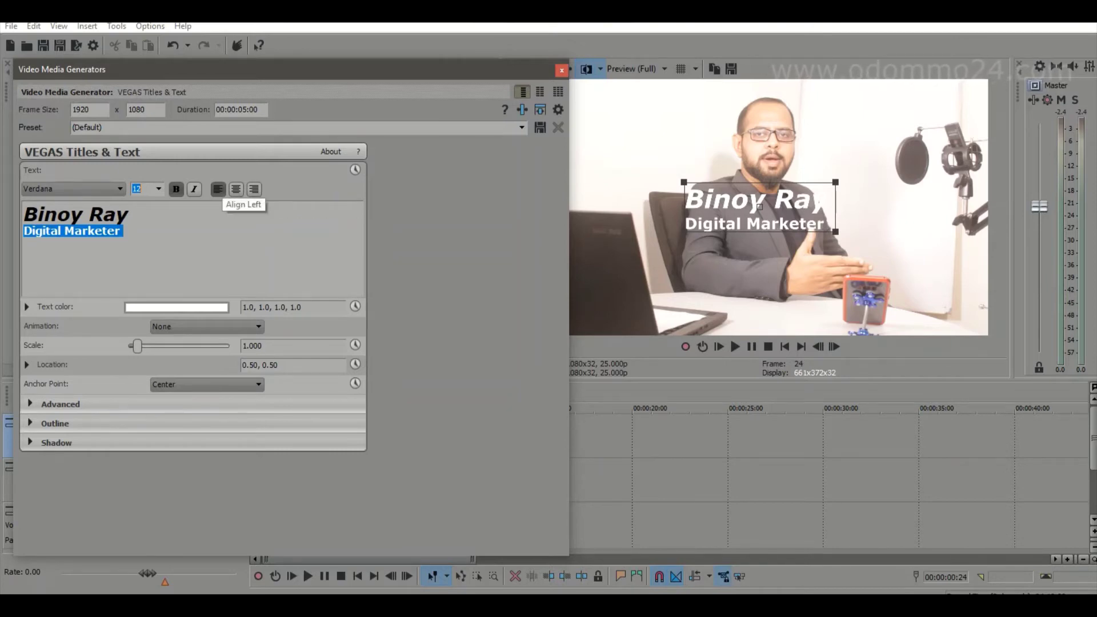
Step: Select both title lines and apply the Arial Rounded MT Bold font
{"action": "left_click", "coordinate": [120, 189]}
{"action": "scroll", "coordinate": [68, 306], "scroll_direction": "up", "scroll_amount": 20}
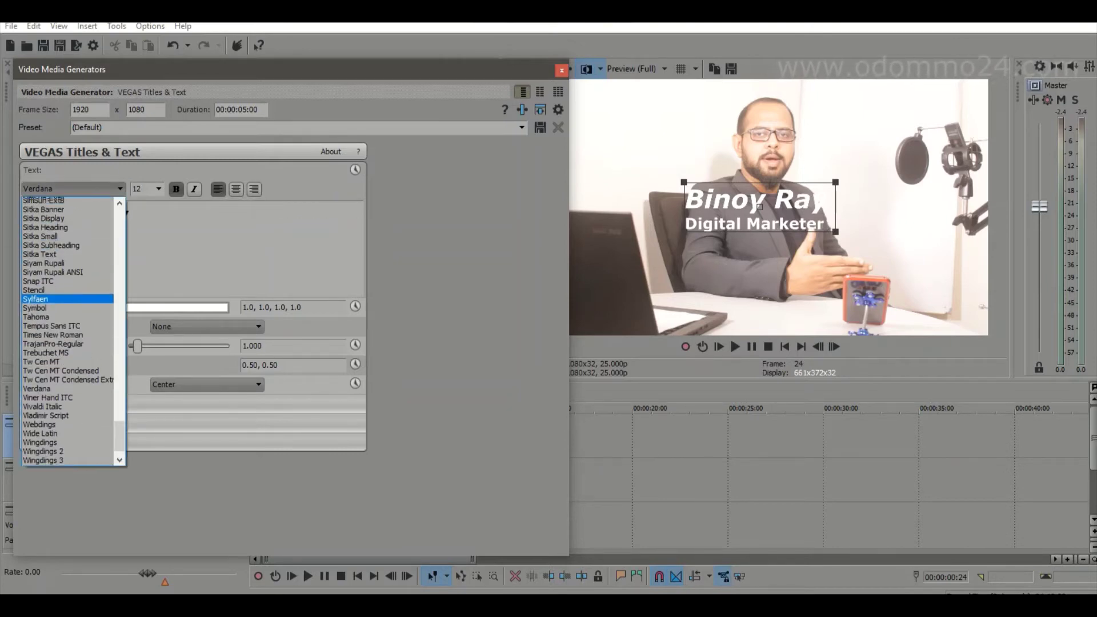
{"action": "scroll", "coordinate": [68, 305], "scroll_direction": "up", "scroll_amount": 20}
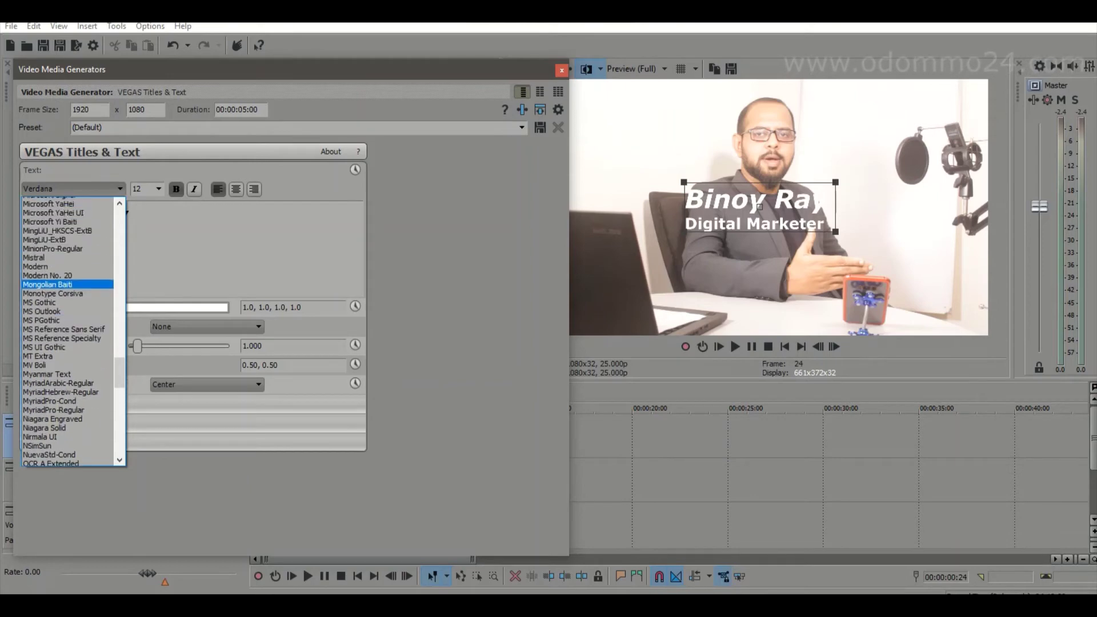
{"action": "key", "text": "Escape"}
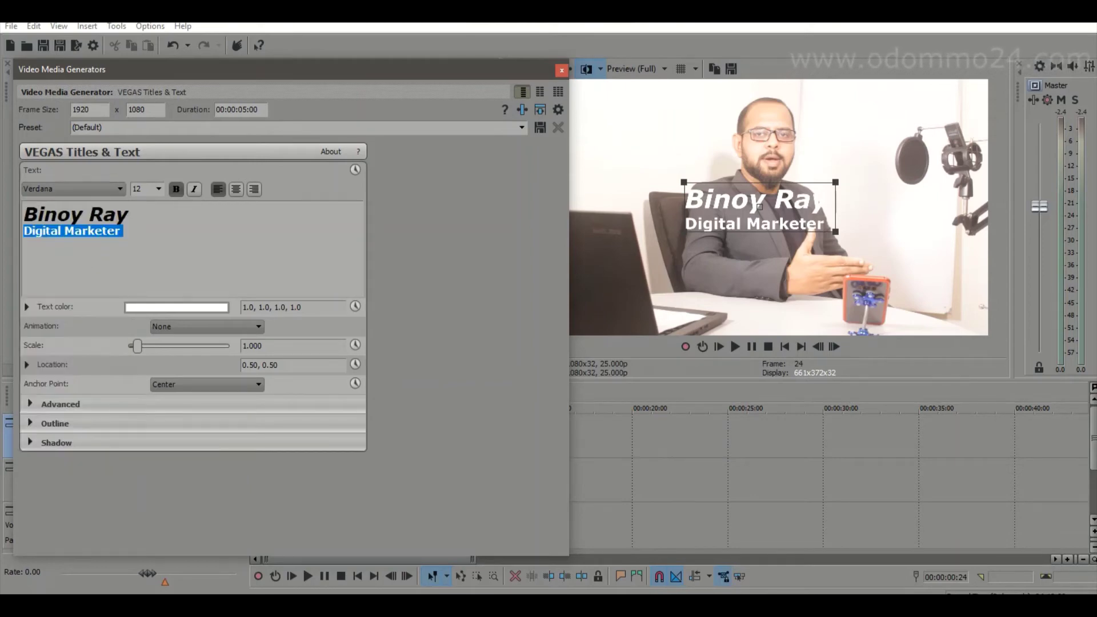
{"action": "key", "text": "ctrl+a"}
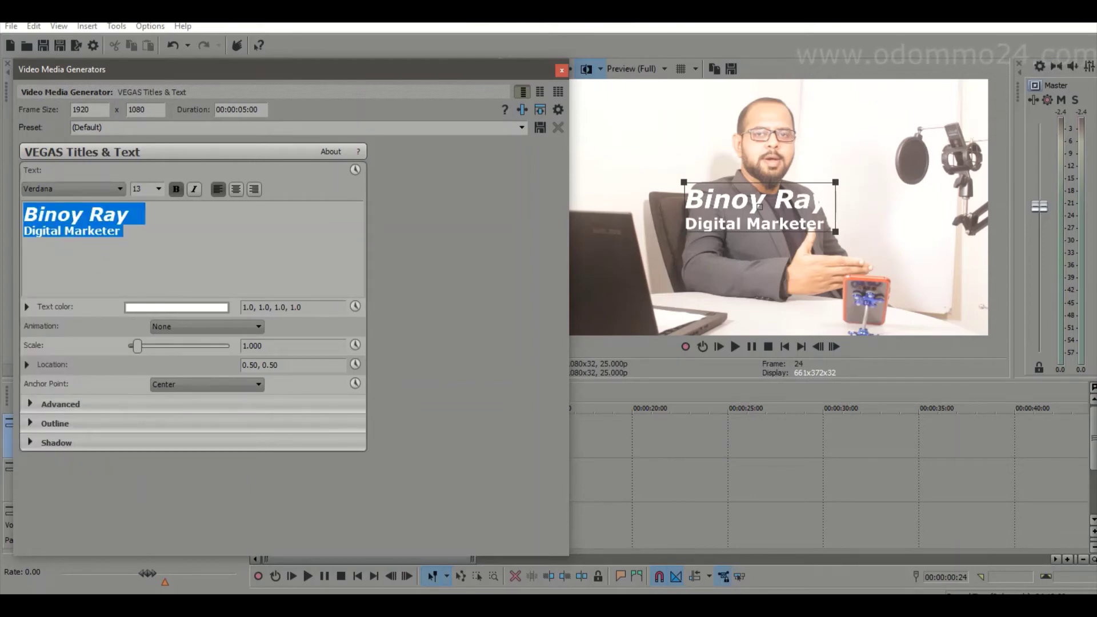
{"action": "left_click", "coordinate": [119, 188]}
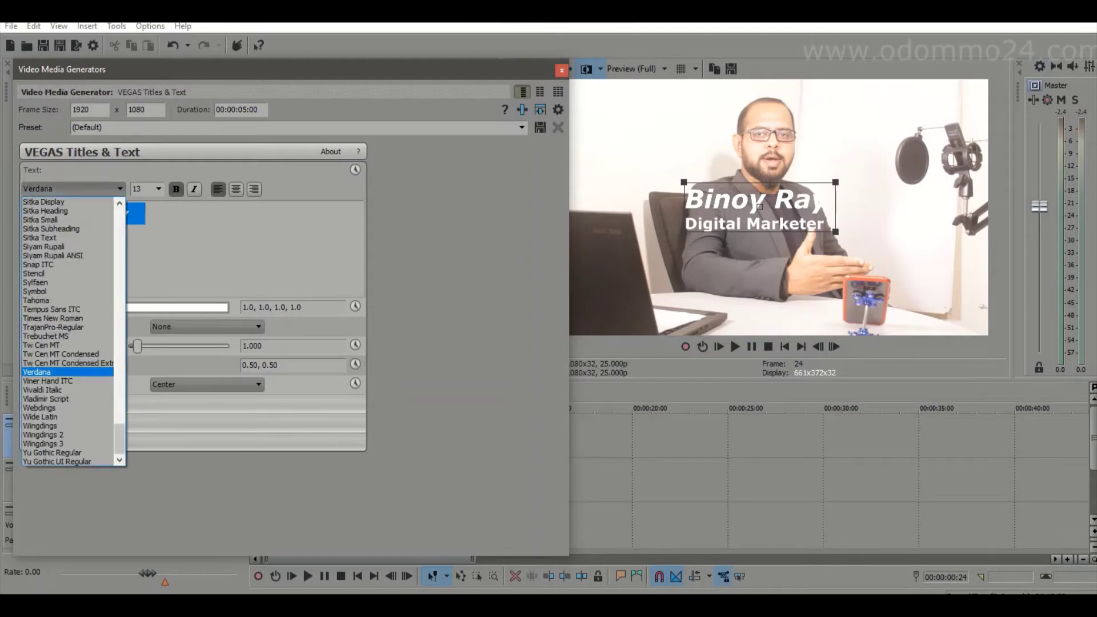
{"action": "left_click_drag", "start_coordinate": [120, 439], "coordinate": [119, 253]}
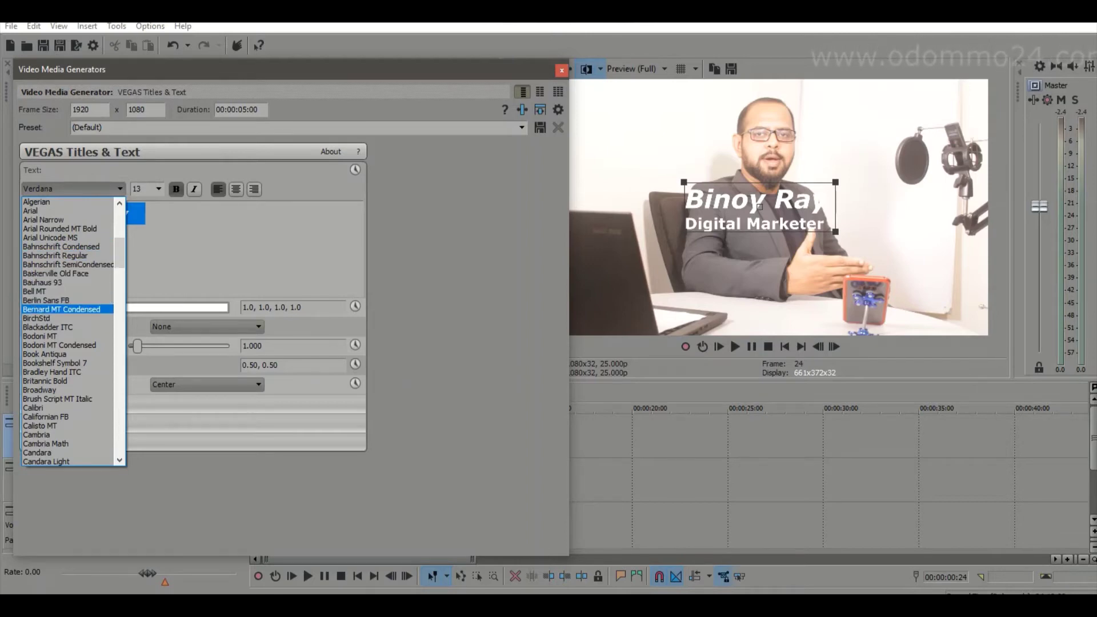
{"action": "scroll", "coordinate": [63, 318], "scroll_direction": "up", "scroll_amount": 4}
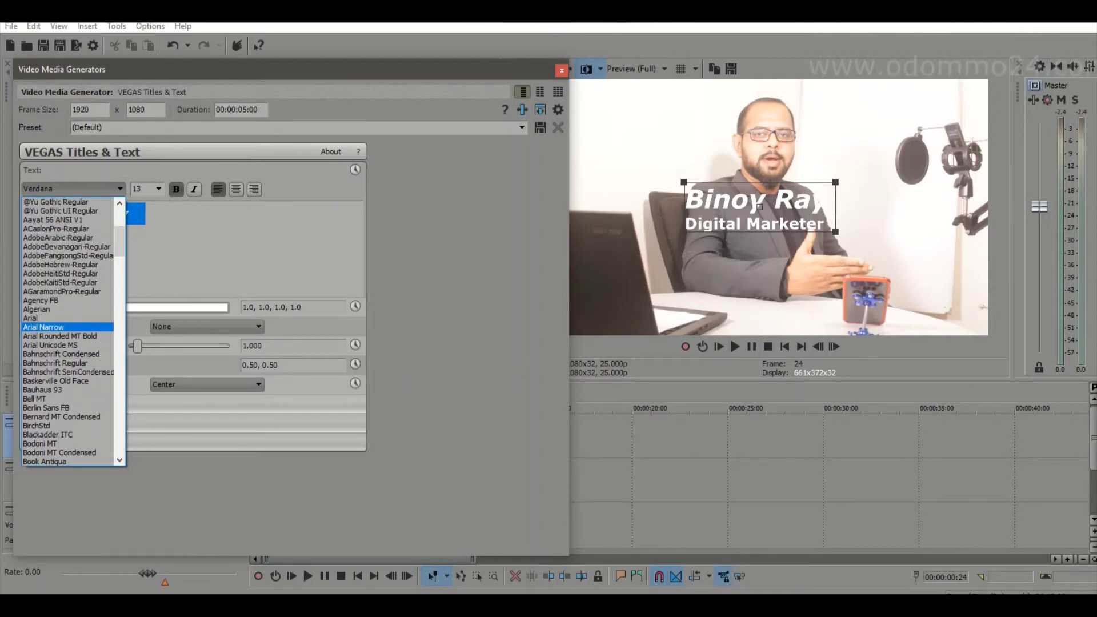
{"action": "scroll", "coordinate": [63, 318], "scroll_direction": "up", "scroll_amount": 2}
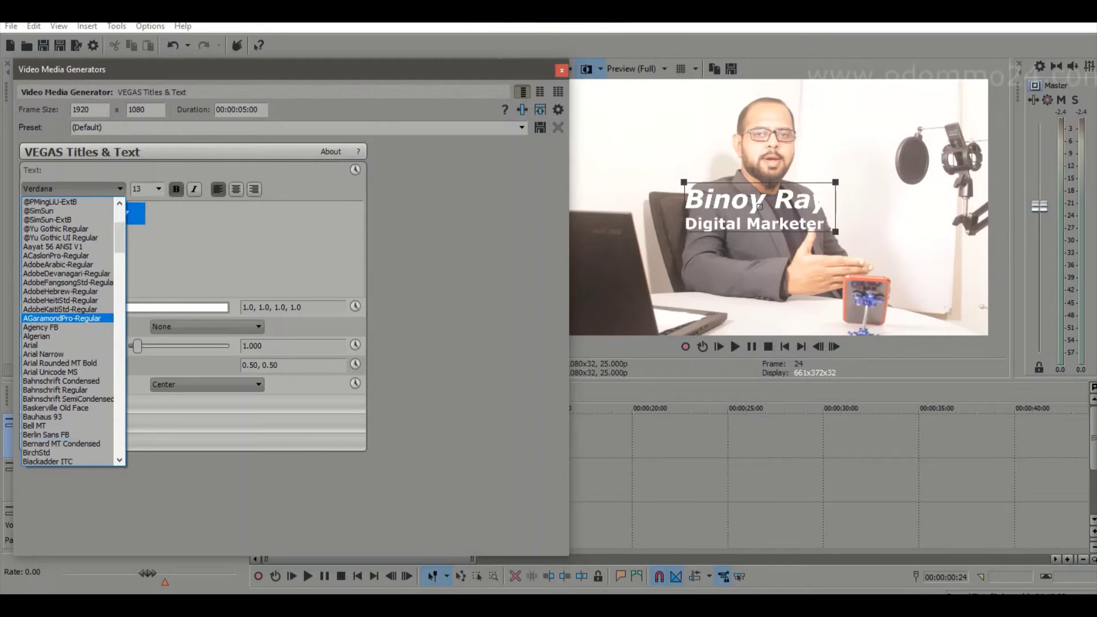
{"action": "left_click", "coordinate": [60, 363]}
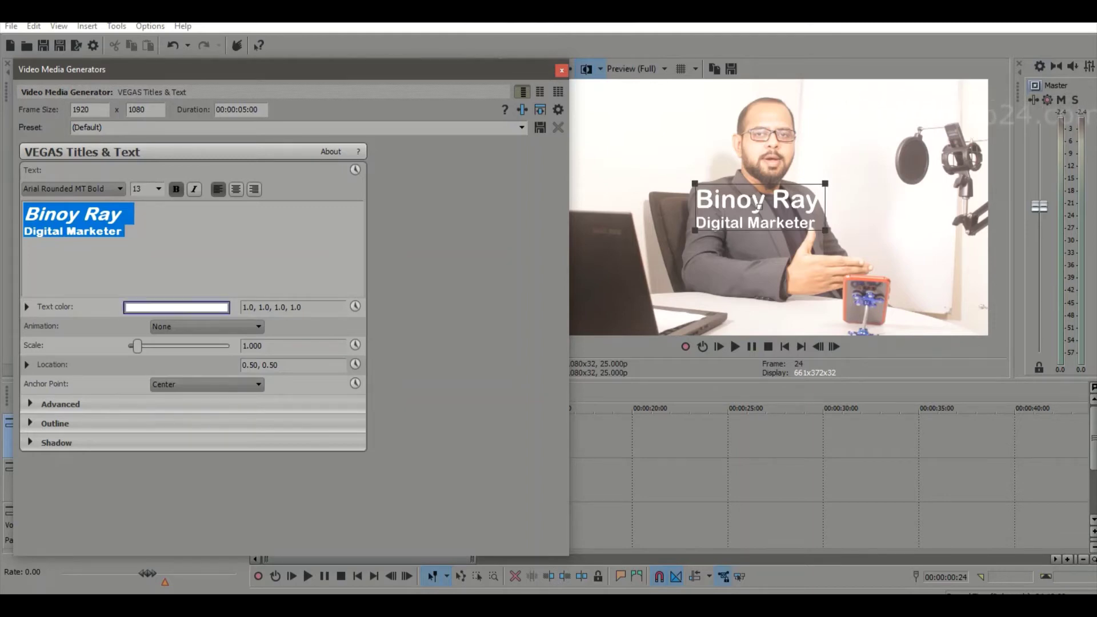
Step: Set the title text colour to near-black (0.02, 0.0, 0.0, 1.0)
{"action": "left_click", "coordinate": [176, 307]}
{"action": "left_click", "coordinate": [173, 362]}
{"action": "mouse_move", "coordinate": [173, 362]}
{"action": "left_mouse_down"}
{"action": "mouse_move", "coordinate": [91, 409]}
{"action": "mouse_move", "coordinate": [189, 432]}
{"action": "mouse_move", "coordinate": [186, 462]}
{"action": "mouse_move", "coordinate": [59, 473]}
{"action": "left_mouse_up"}
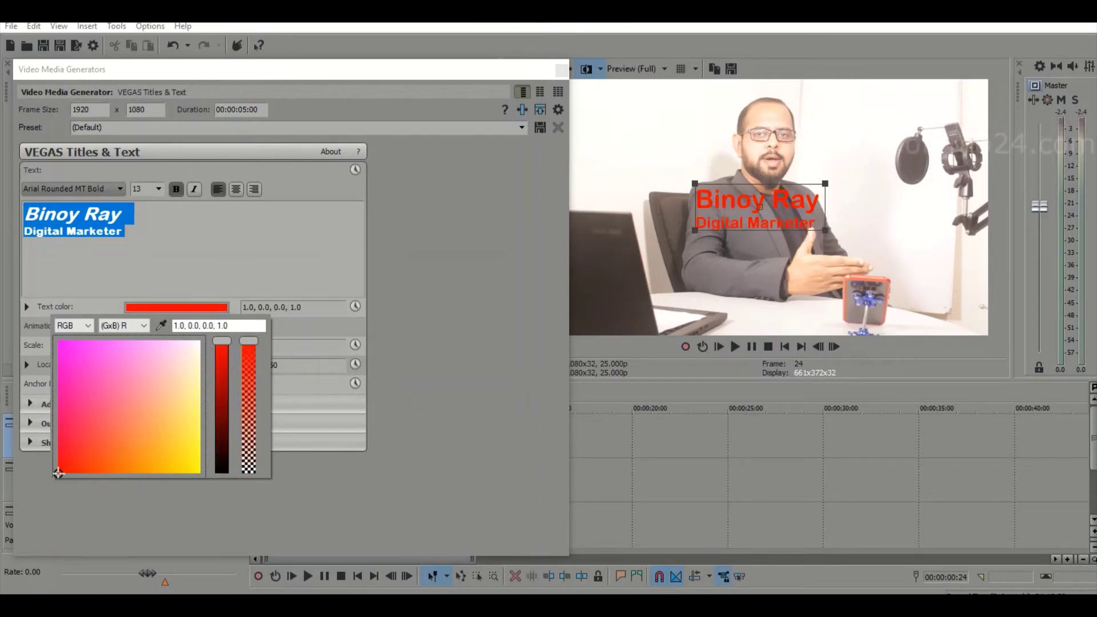
{"action": "scroll", "coordinate": [59, 473], "scroll_direction": "down", "scroll_amount": 10}
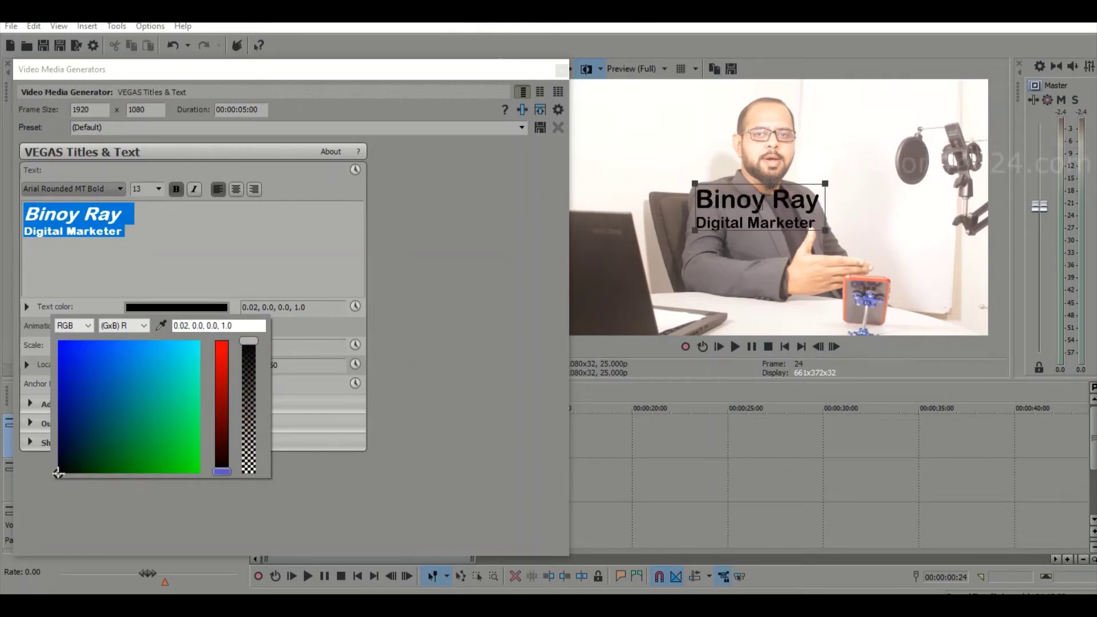
{"action": "key", "text": "alt+Tab"}
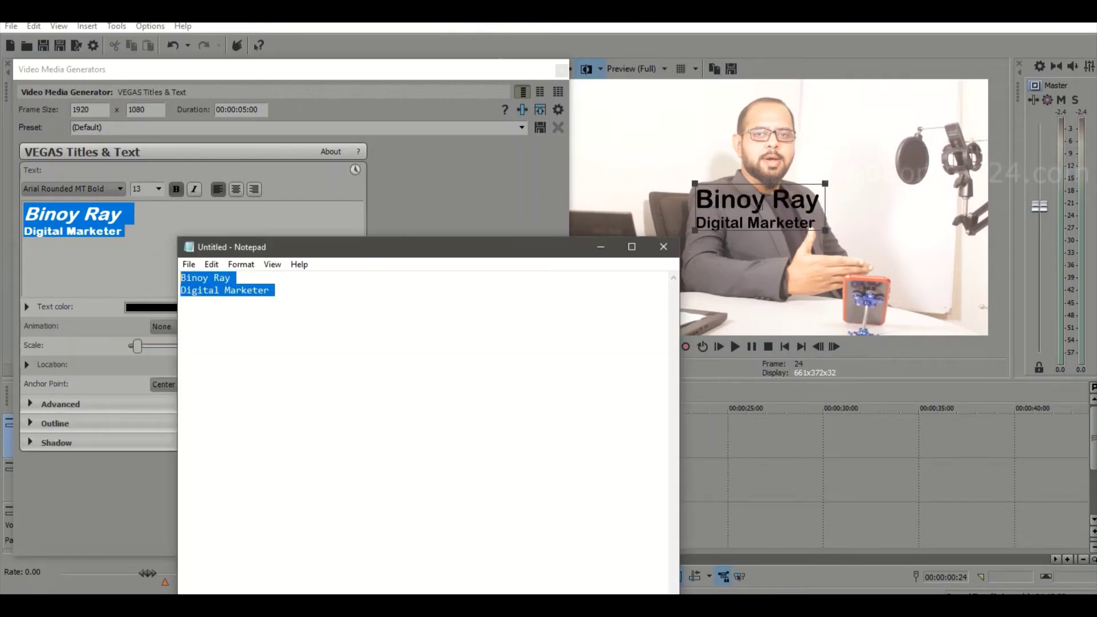
Step: Apply the Speedy animation preset to the title, replacing the briefly tried Jump
{"action": "key", "text": "alt+Tab"}
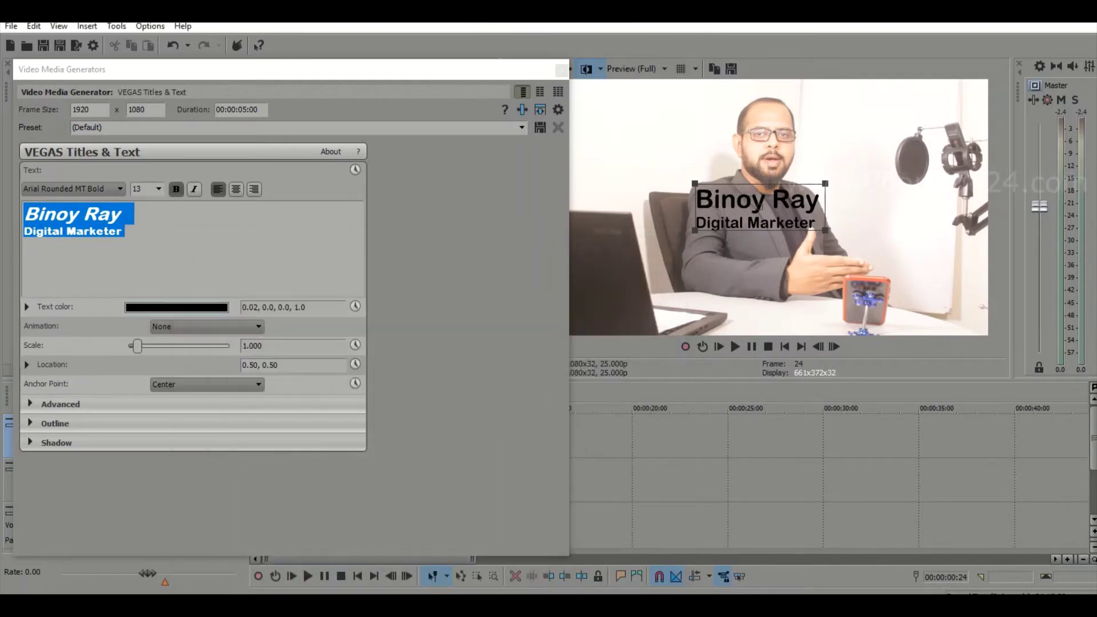
{"action": "key", "text": "alt+Down"}
{"action": "key", "text": "Down"}
{"action": "key", "text": "Down"}
{"action": "key", "text": "Down"}
{"action": "key", "text": "Down"}
{"action": "key", "text": "Down"}
{"action": "key", "text": "Down"}
{"action": "key", "text": "Down"}
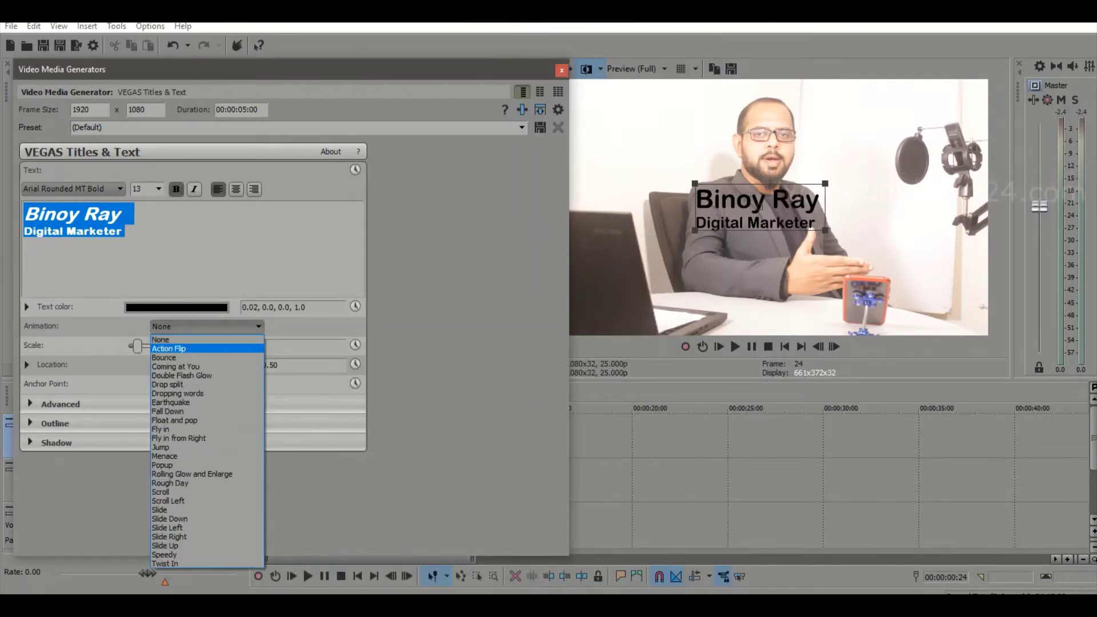
{"action": "key", "text": "Down"}
{"action": "key", "text": "Down"}
{"action": "key", "text": "Down"}
{"action": "key", "text": "Down"}
{"action": "key", "text": "Down"}
{"action": "key", "text": "Down"}
{"action": "key", "text": "Down"}
{"action": "key", "text": "Down"}
{"action": "key", "text": "Down"}
{"action": "key", "text": "Down"}
{"action": "key", "text": "Down"}
{"action": "key", "text": "Up"}
{"action": "key", "text": "Up"}
{"action": "key", "text": "Up"}
{"action": "key", "text": "Up"}
{"action": "key", "text": "Up"}
{"action": "key", "text": "Up"}
{"action": "key", "text": "Up"}
{"action": "key", "text": "Up"}
{"action": "key", "text": "Up"}
{"action": "key", "text": "Up"}
{"action": "key", "text": "Up"}
{"action": "key", "text": "Up"}
{"action": "key", "text": "Up"}
{"action": "key", "text": "Up"}
{"action": "key", "text": "Up"}
{"action": "key", "text": "Up"}
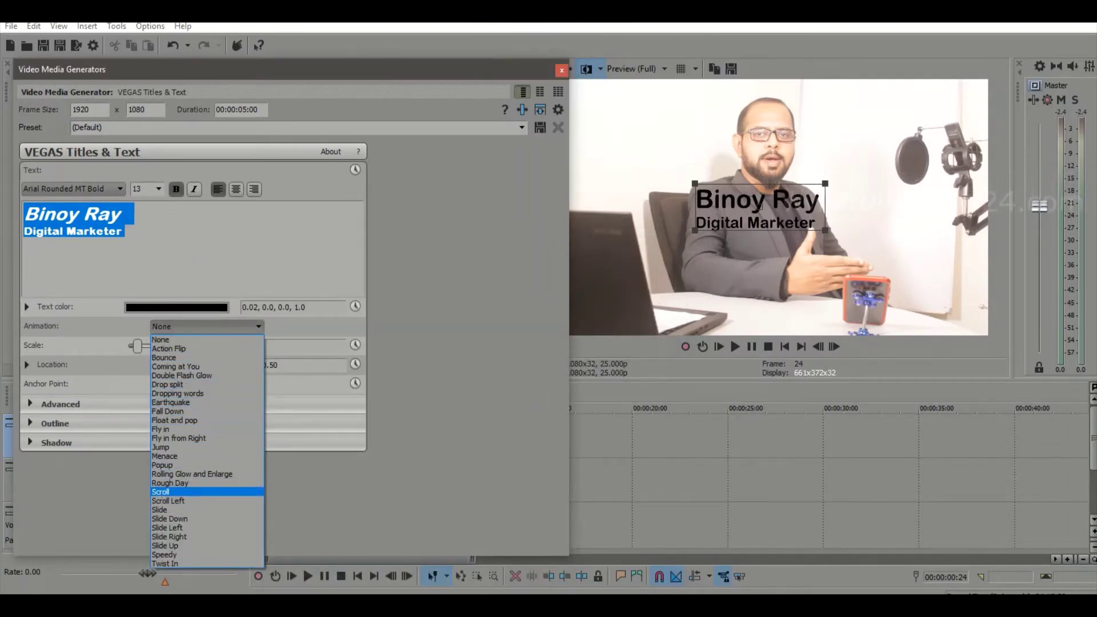
{"action": "key", "text": "Down"}
{"action": "key", "text": "Down"}
{"action": "key", "text": "Down"}
{"action": "key", "text": "Down"}
{"action": "key", "text": "Down"}
{"action": "key", "text": "Down"}
{"action": "key", "text": "Down"}
{"action": "key", "text": "Down"}
{"action": "key", "text": "Down"}
{"action": "key", "text": "Down"}
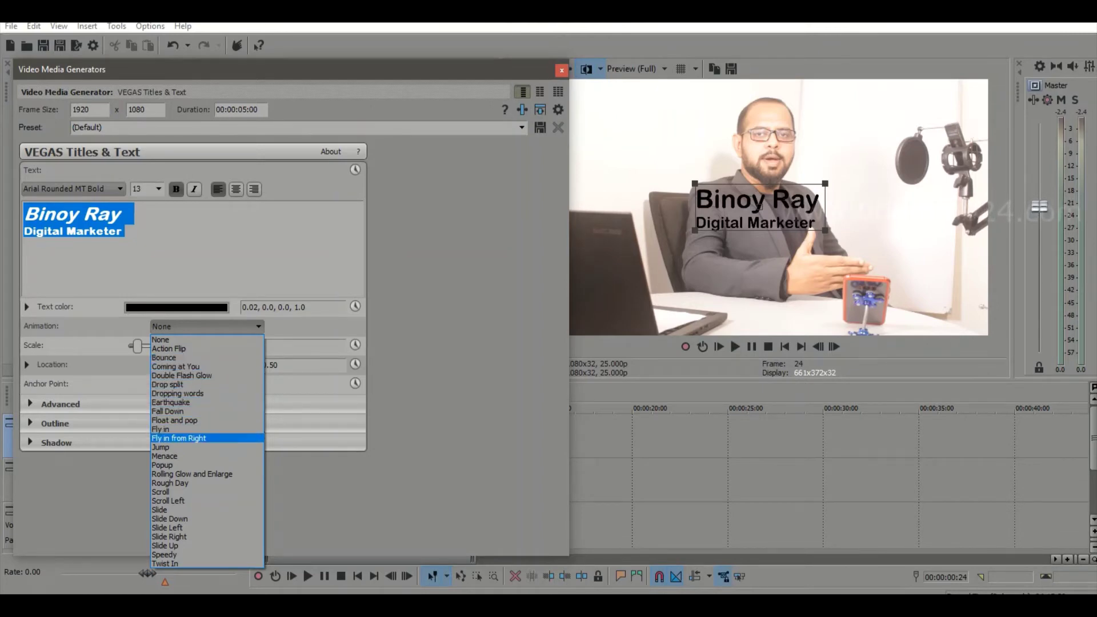
{"action": "key", "text": "Return"}
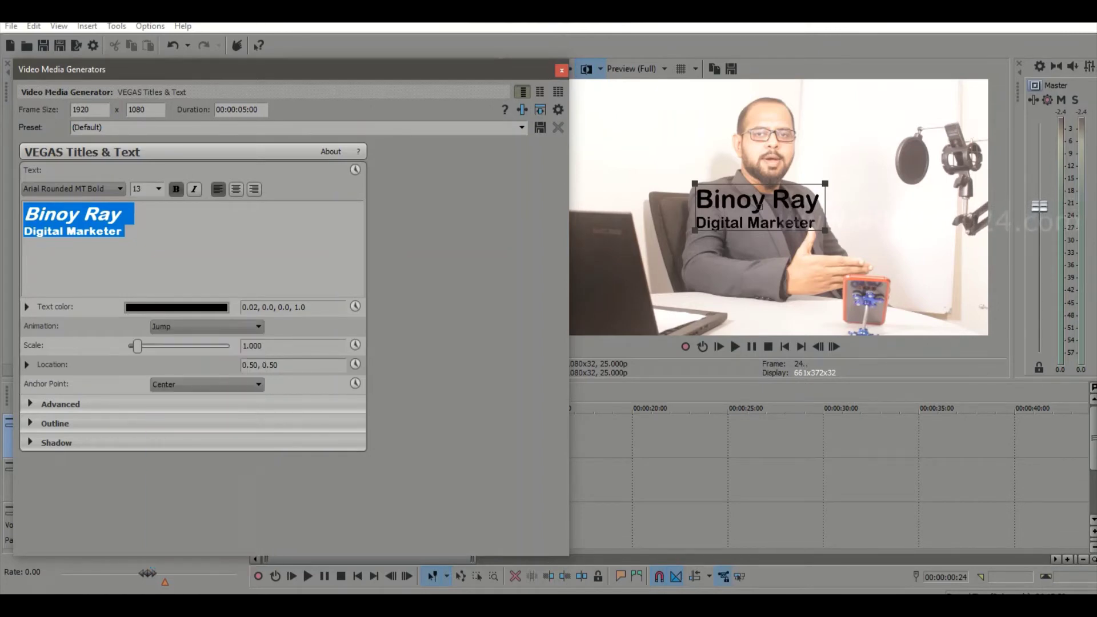
{"action": "key", "text": "alt+Down"}
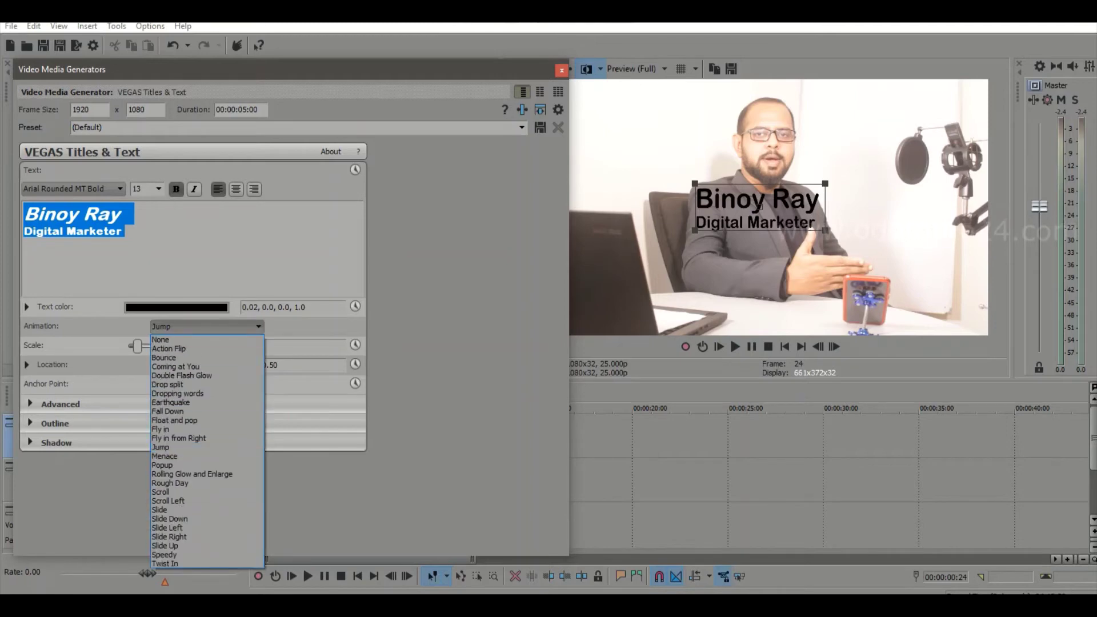
{"action": "key", "text": "Down"}
{"action": "key", "text": "Down"}
{"action": "key", "text": "Down"}
{"action": "key", "text": "Down"}
{"action": "key", "text": "Down"}
{"action": "key", "text": "Down"}
{"action": "key", "text": "Down"}
{"action": "key", "text": "Down"}
{"action": "key", "text": "Down"}
{"action": "key", "text": "Down"}
{"action": "key", "text": "Down"}
{"action": "key", "text": "Down"}
{"action": "key", "text": "Return"}
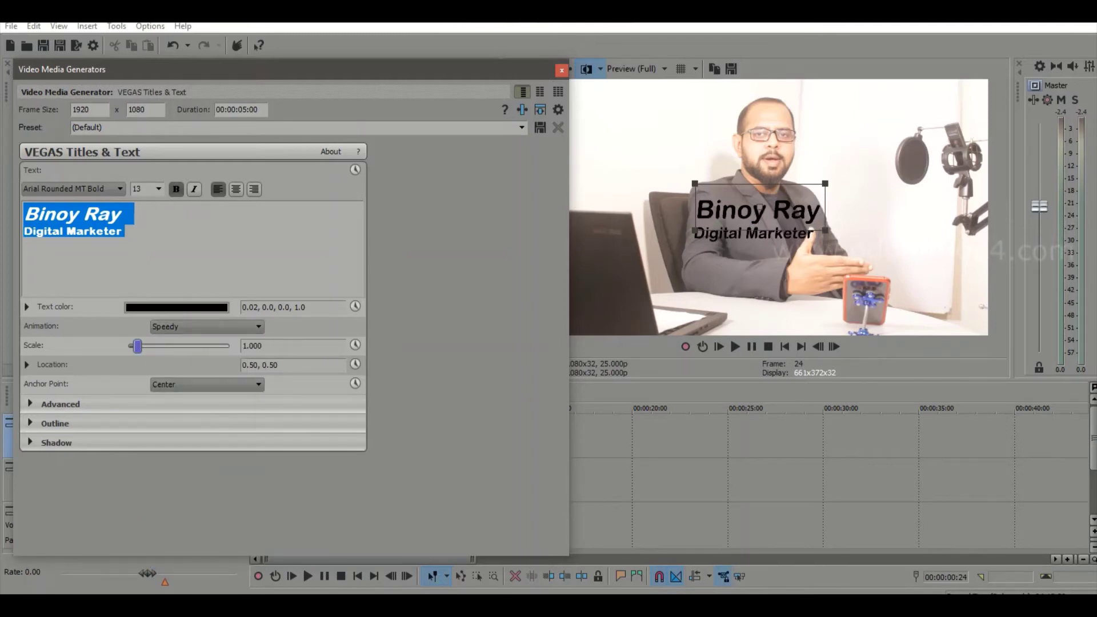
Step: Scale the title to 0.841 and move its location to 0.13, 0.96 (top-left corner)
{"action": "left_click_drag", "start_coordinate": [136, 346], "coordinate": [135, 346]}
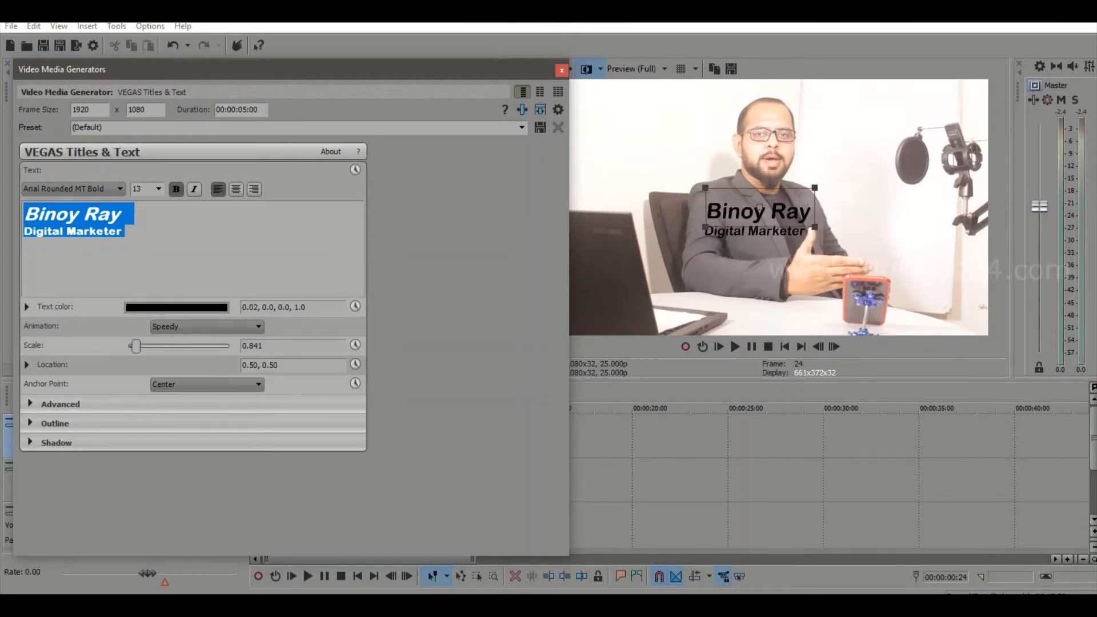
{"action": "left_click", "coordinate": [27, 365]}
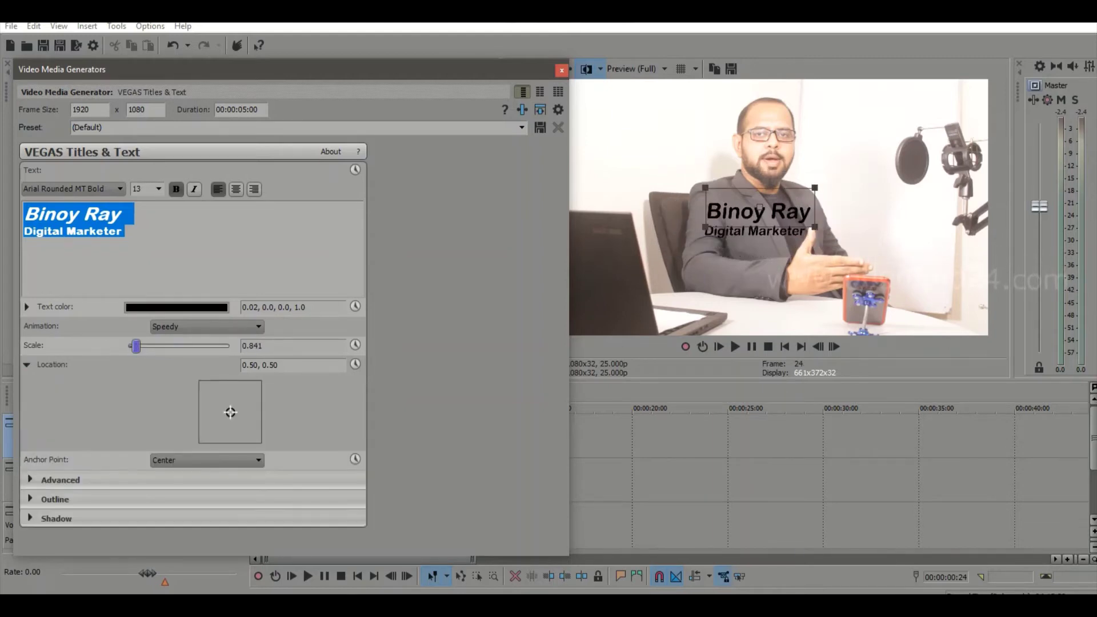
{"action": "left_click_drag", "start_coordinate": [230, 412], "coordinate": [235, 412]}
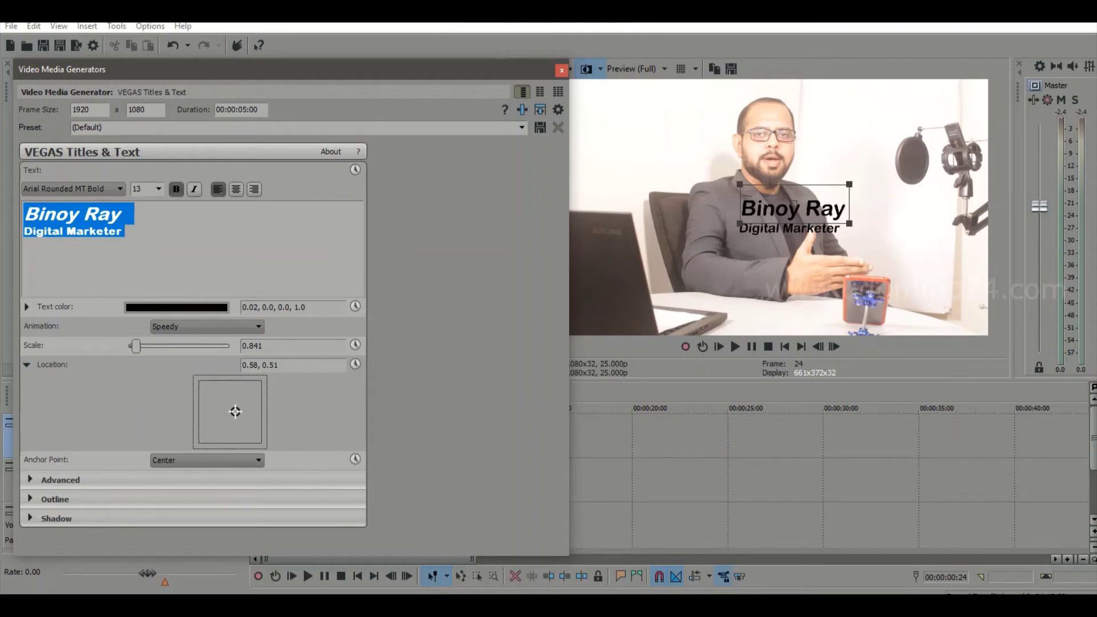
{"action": "left_click_drag", "start_coordinate": [235, 412], "coordinate": [211, 400]}
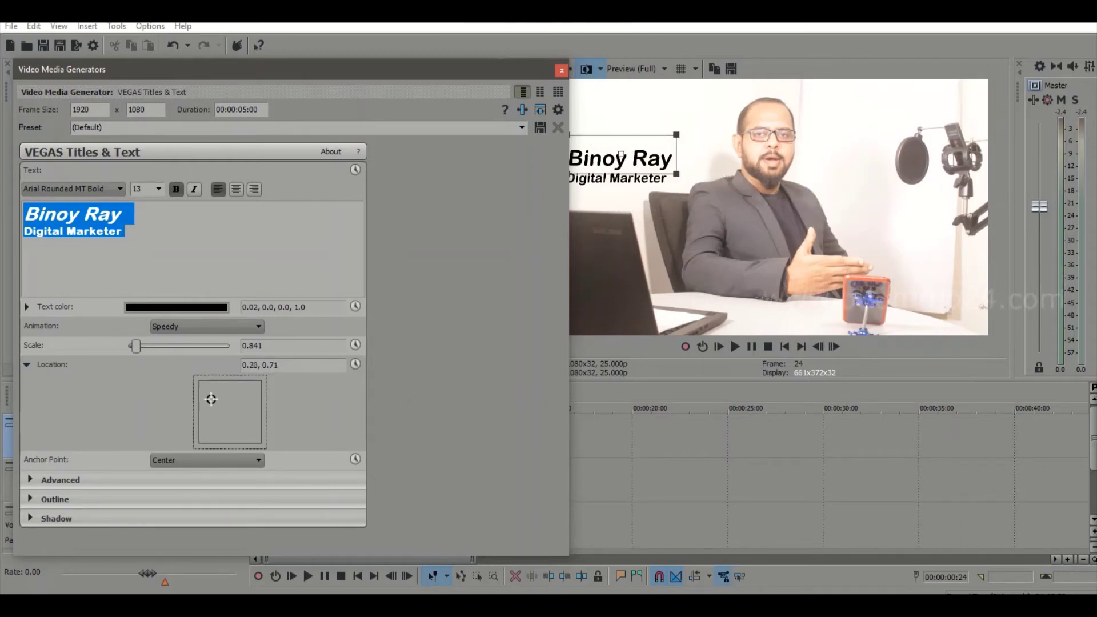
{"action": "left_click_drag", "start_coordinate": [293, 71], "coordinate": [311, 222]}
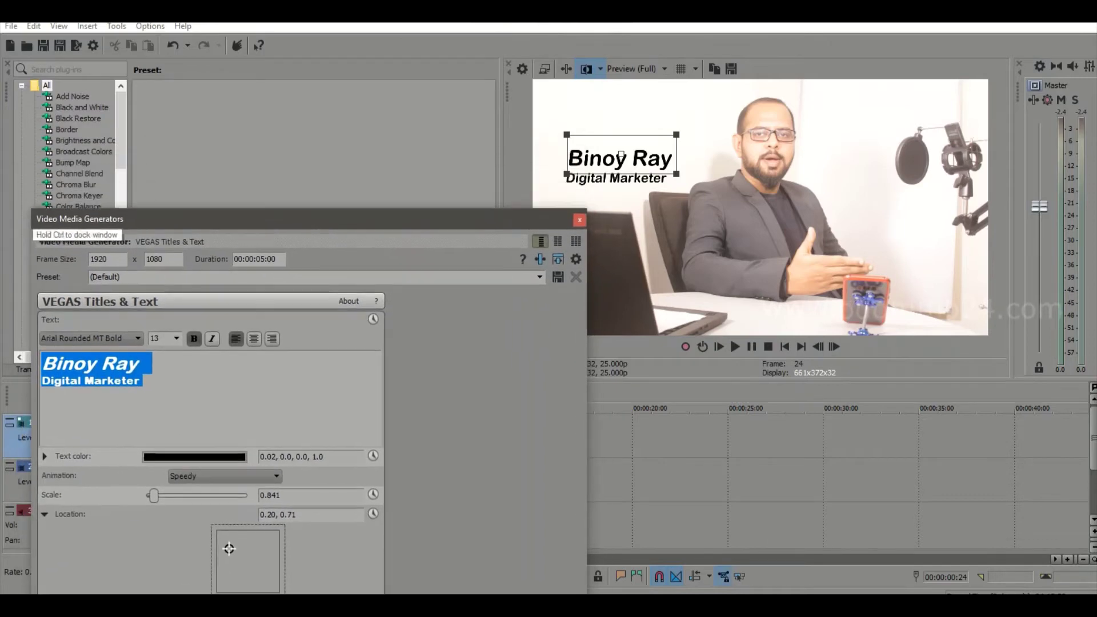
{"action": "left_click_drag", "start_coordinate": [228, 549], "coordinate": [225, 533]}
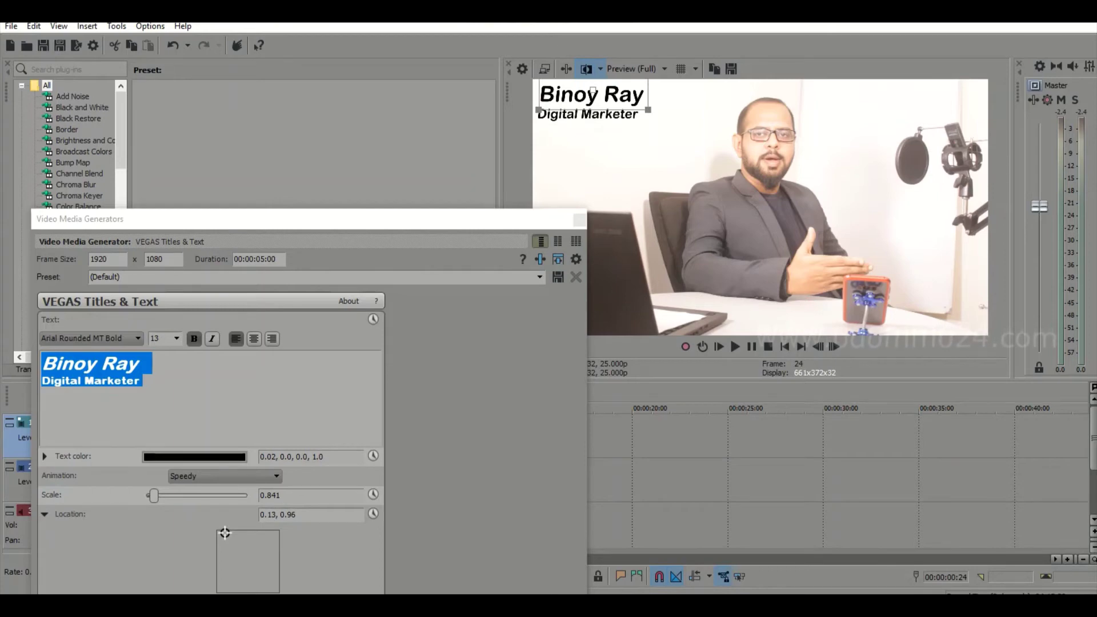
{"action": "left_click_drag", "start_coordinate": [400, 217], "coordinate": [374, 57]}
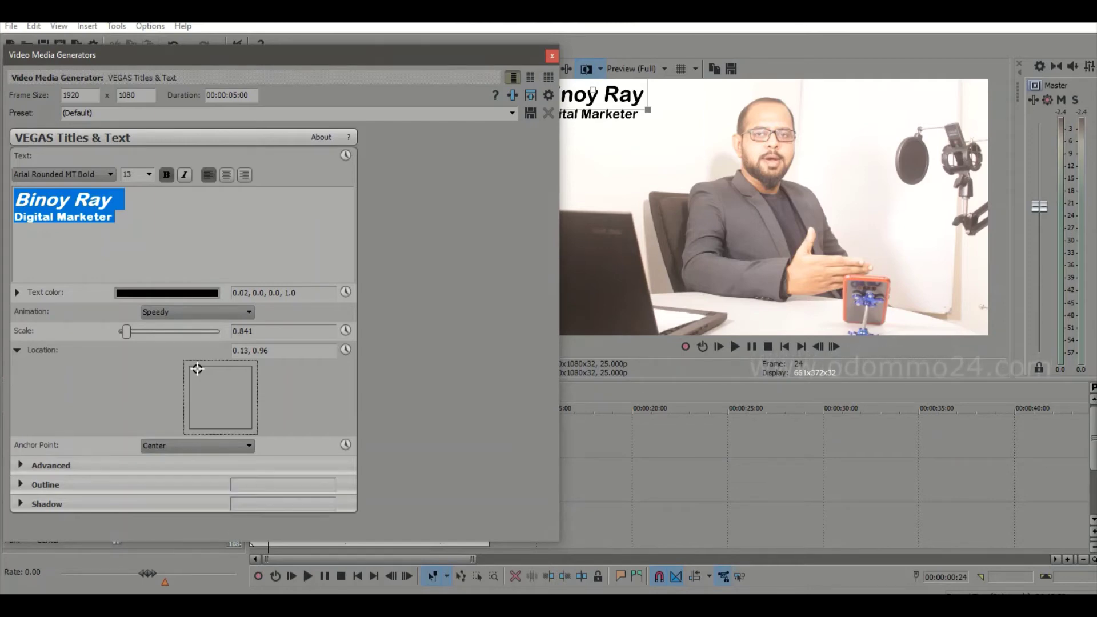
Step: Set the title's tracking to -0.034 and line spacing to 0.918
{"action": "left_click", "coordinate": [50, 466]}
{"action": "scroll", "coordinate": [183, 343], "scroll_direction": "down", "scroll_amount": 1}
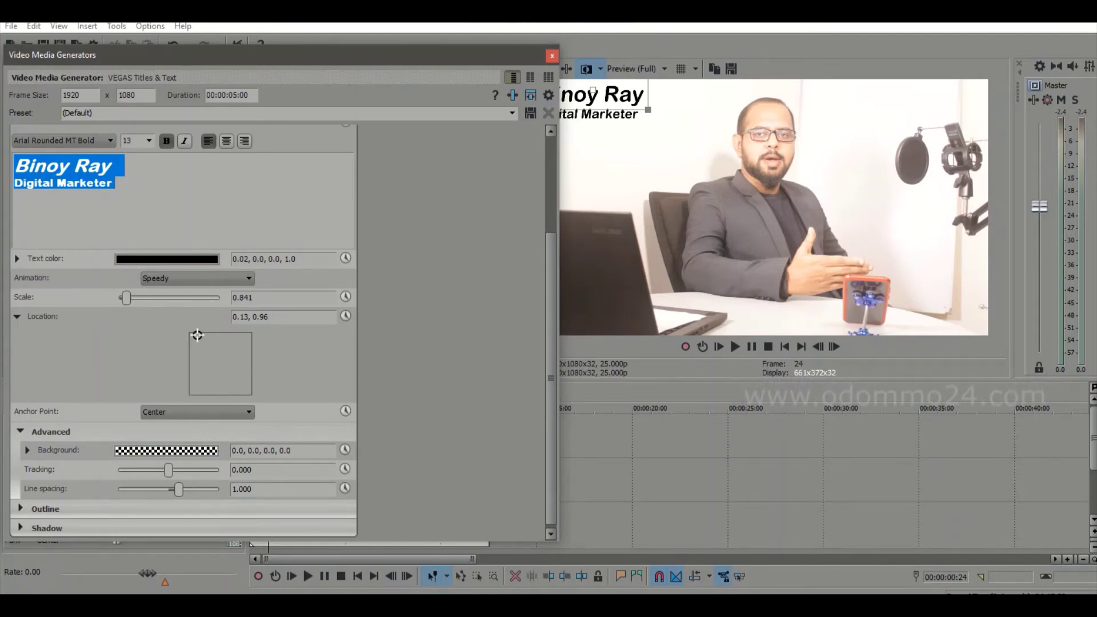
{"action": "left_click_drag", "start_coordinate": [168, 470], "coordinate": [171, 470]}
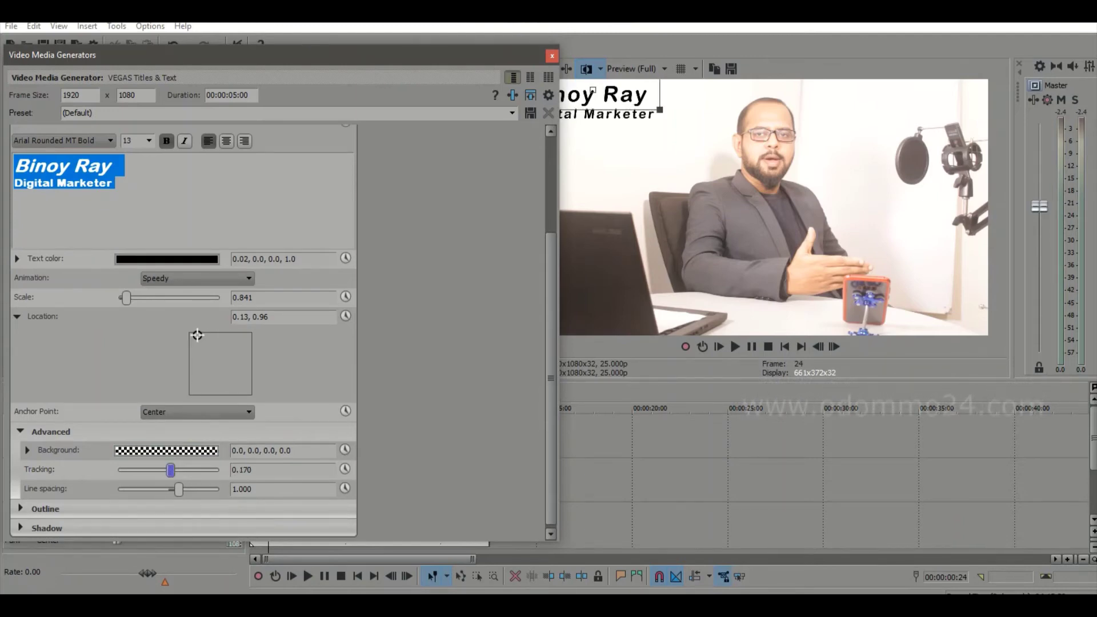
{"action": "left_click_drag", "start_coordinate": [171, 470], "coordinate": [174, 470]}
{"action": "left_click_drag", "start_coordinate": [173, 470], "coordinate": [169, 470]}
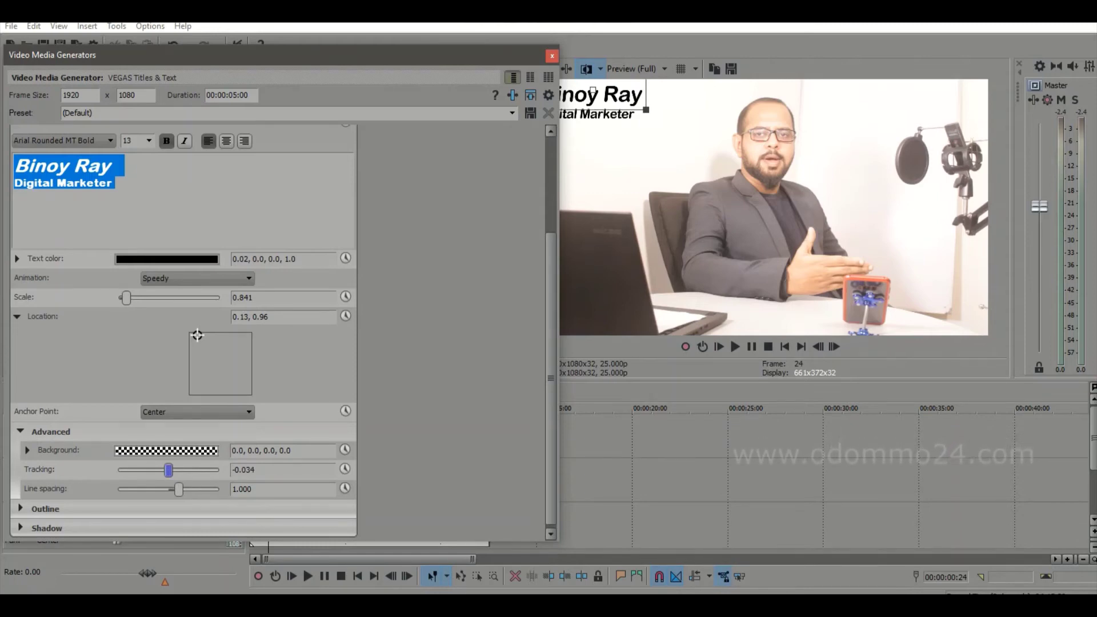
{"action": "left_click_drag", "start_coordinate": [178, 489], "coordinate": [178, 490]}
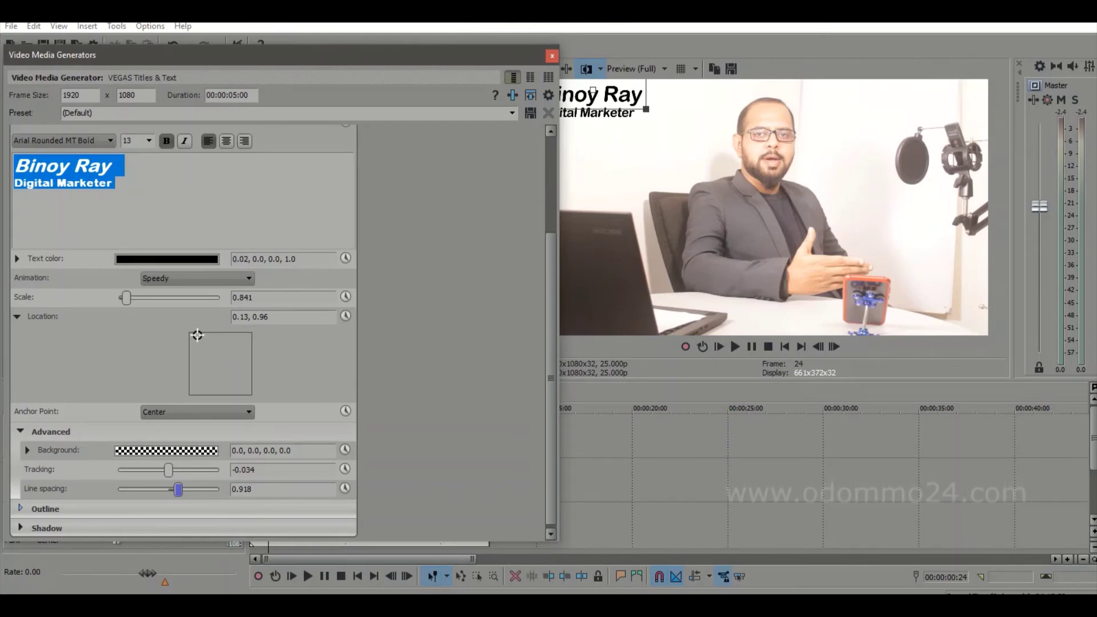
{"action": "left_click", "coordinate": [45, 509]}
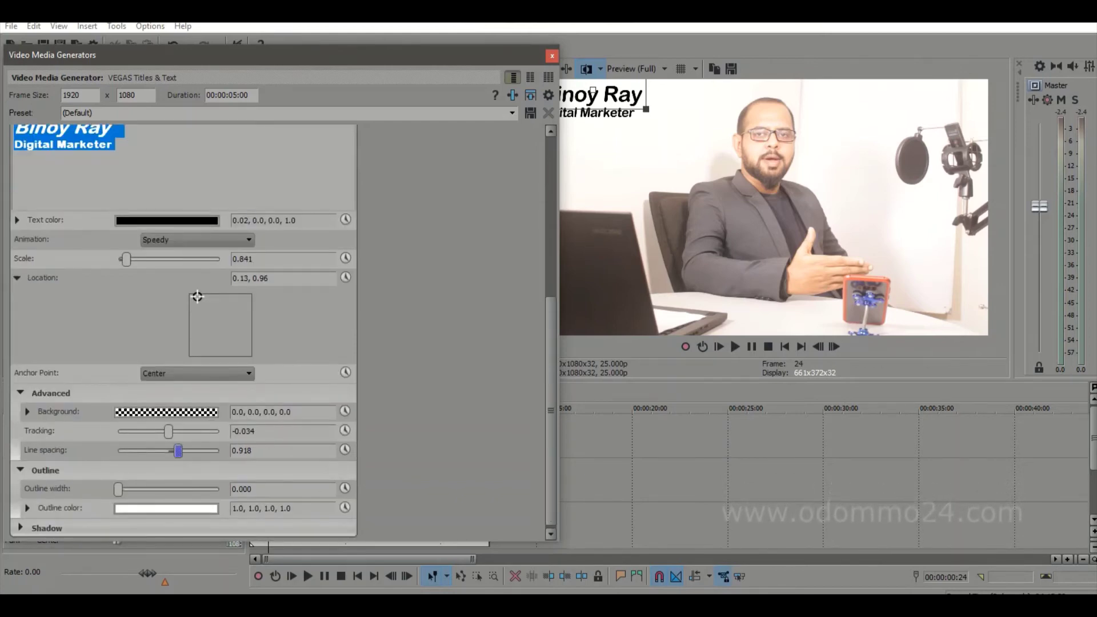
Step: Give the title a green outline (0.31, 0.99, 0.38) with width about 4.97
{"action": "left_click_drag", "start_coordinate": [367, 56], "coordinate": [362, 117]}
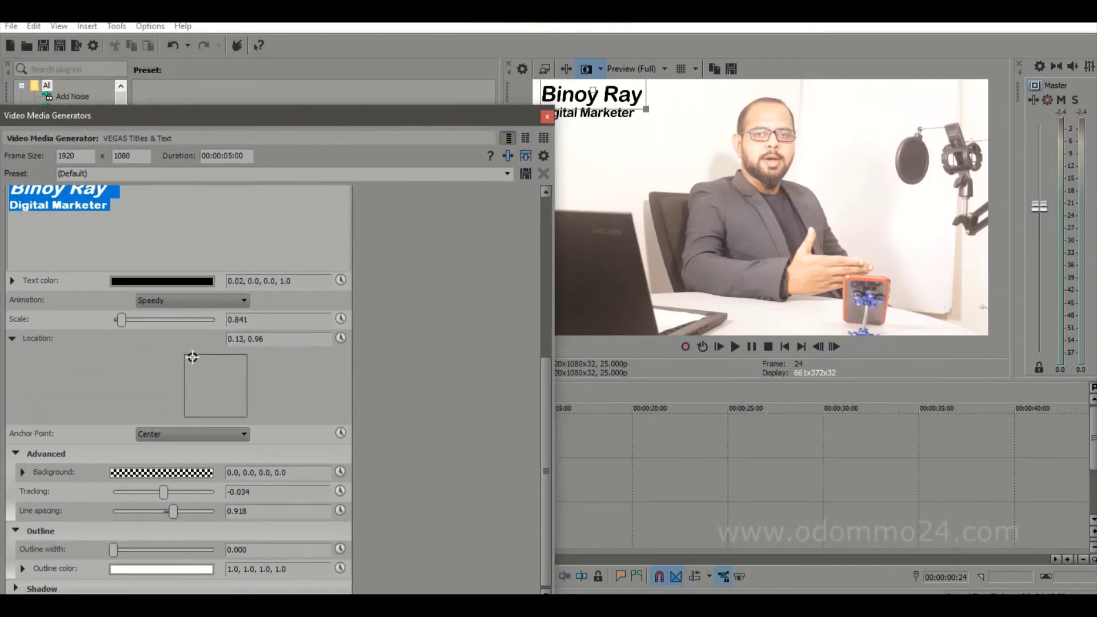
{"action": "left_click_drag", "start_coordinate": [448, 118], "coordinate": [438, 69]}
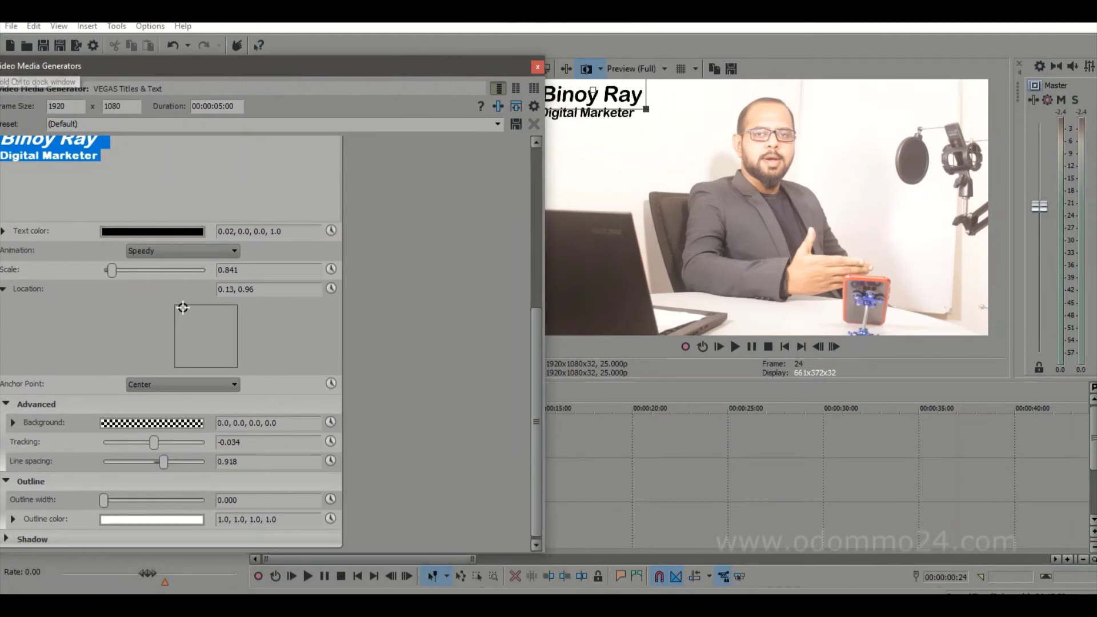
{"action": "left_click", "coordinate": [152, 520]}
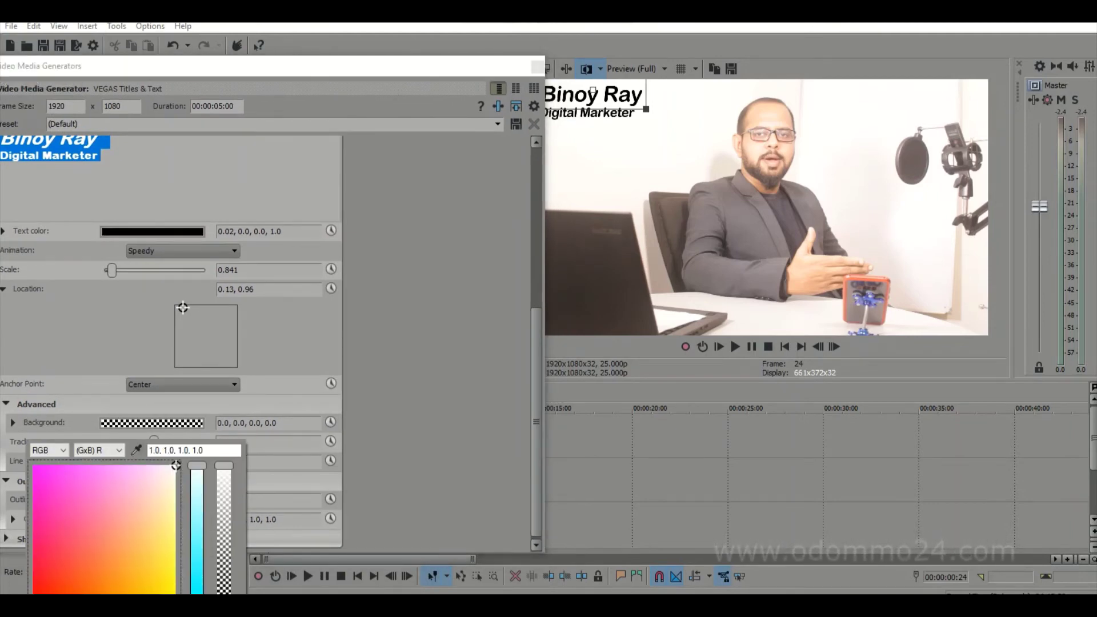
{"action": "left_click_drag", "start_coordinate": [175, 465], "coordinate": [174, 547]}
{"action": "left_click", "coordinate": [196, 558]}
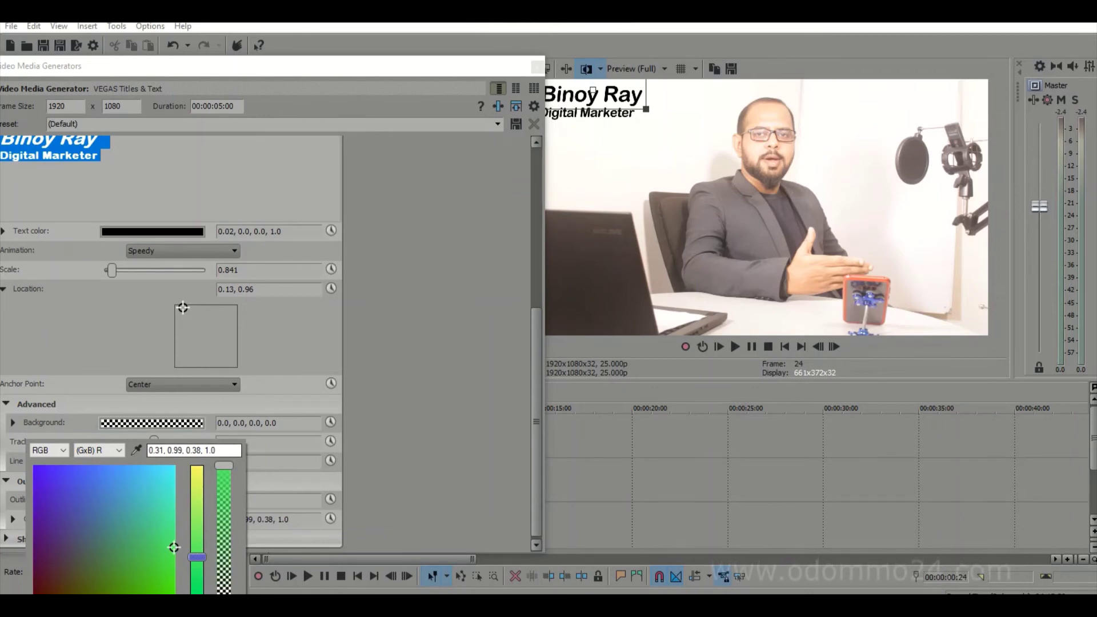
{"action": "key", "text": "Return"}
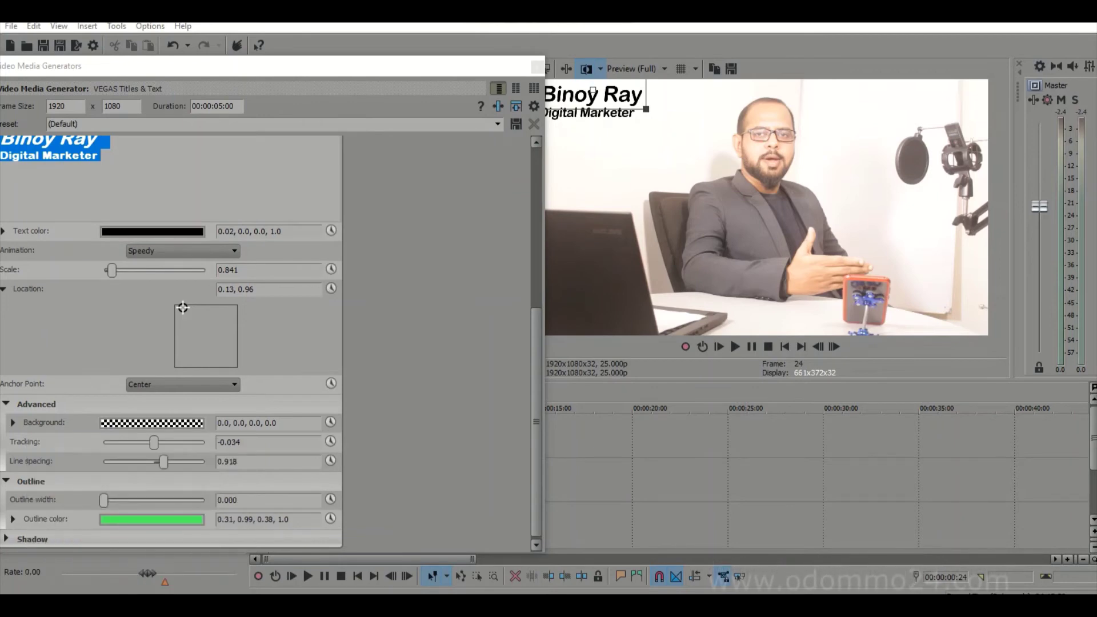
{"action": "left_click_drag", "start_coordinate": [103, 500], "coordinate": [154, 500]}
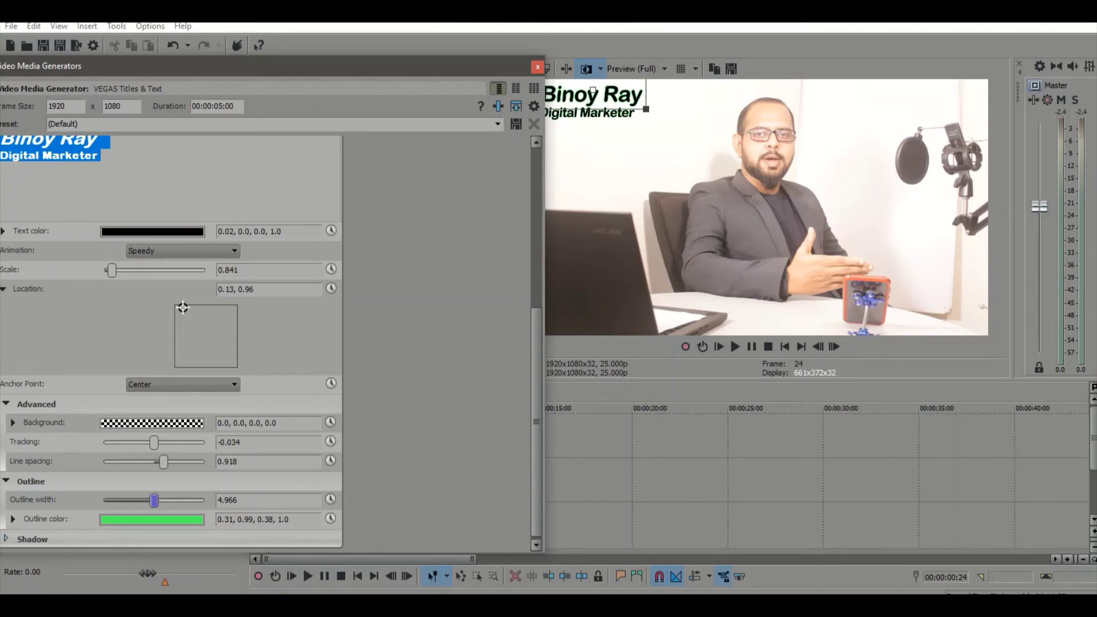
Step: Enable a black title shadow with offset X -0.020, Y -0.007 and blur 0.068
{"action": "left_click", "coordinate": [7, 539]}
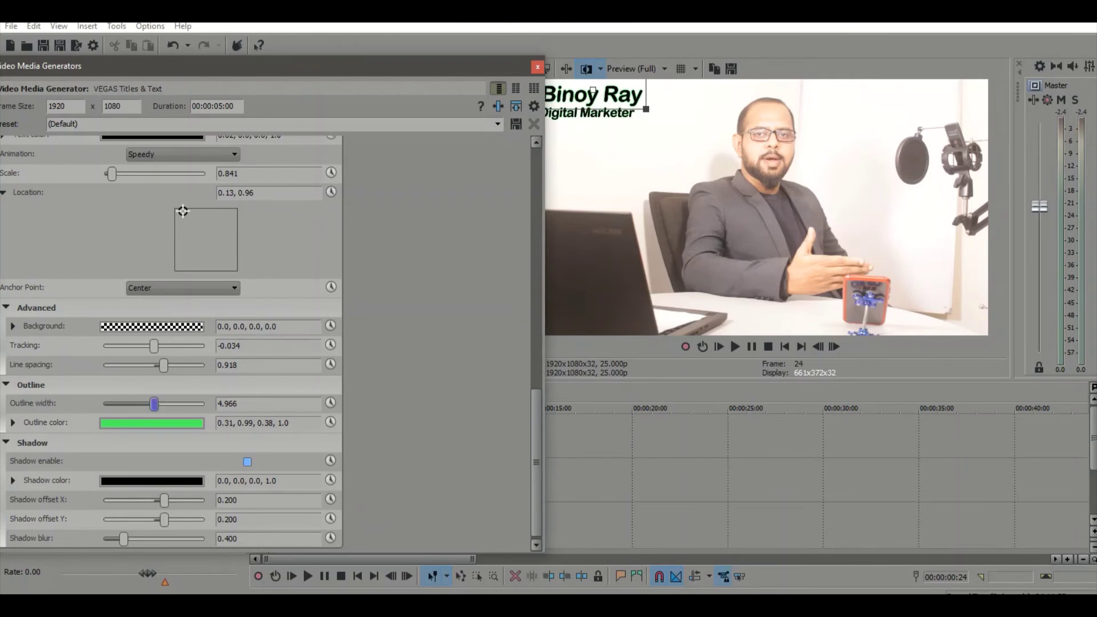
{"action": "left_click", "coordinate": [247, 461]}
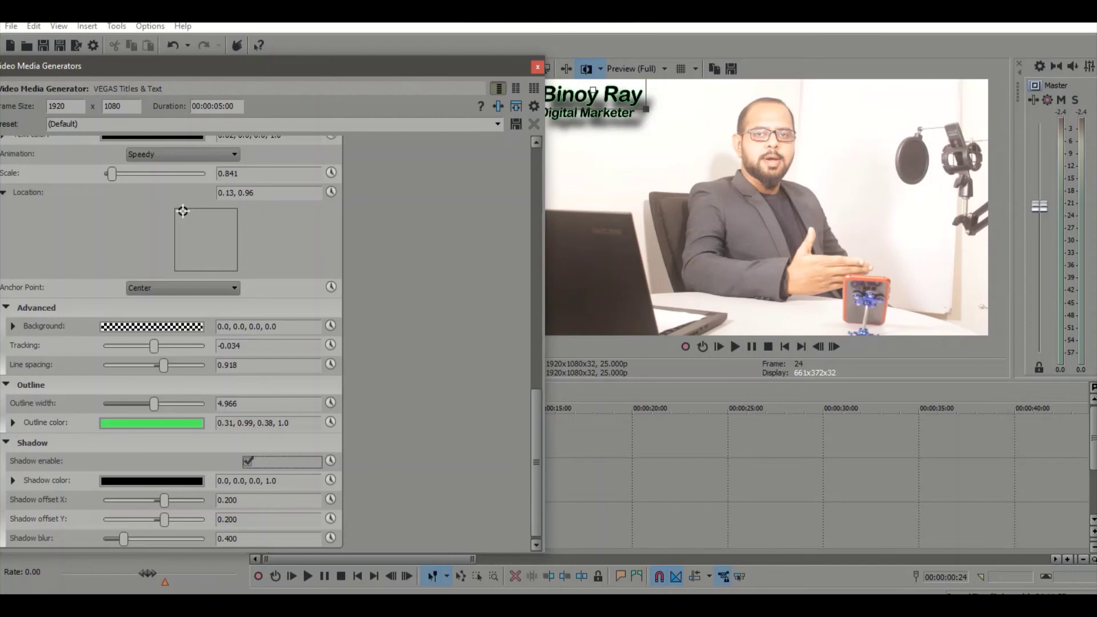
{"action": "left_click_drag", "start_coordinate": [164, 500], "coordinate": [107, 539]}
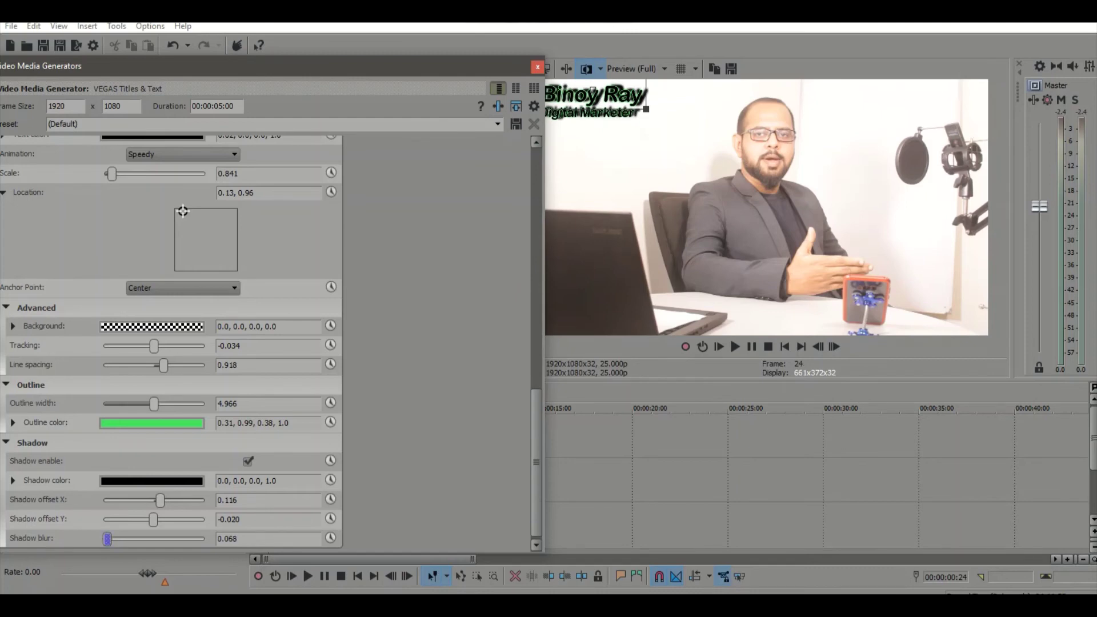
{"action": "left_click_drag", "start_coordinate": [399, 66], "coordinate": [379, 81]}
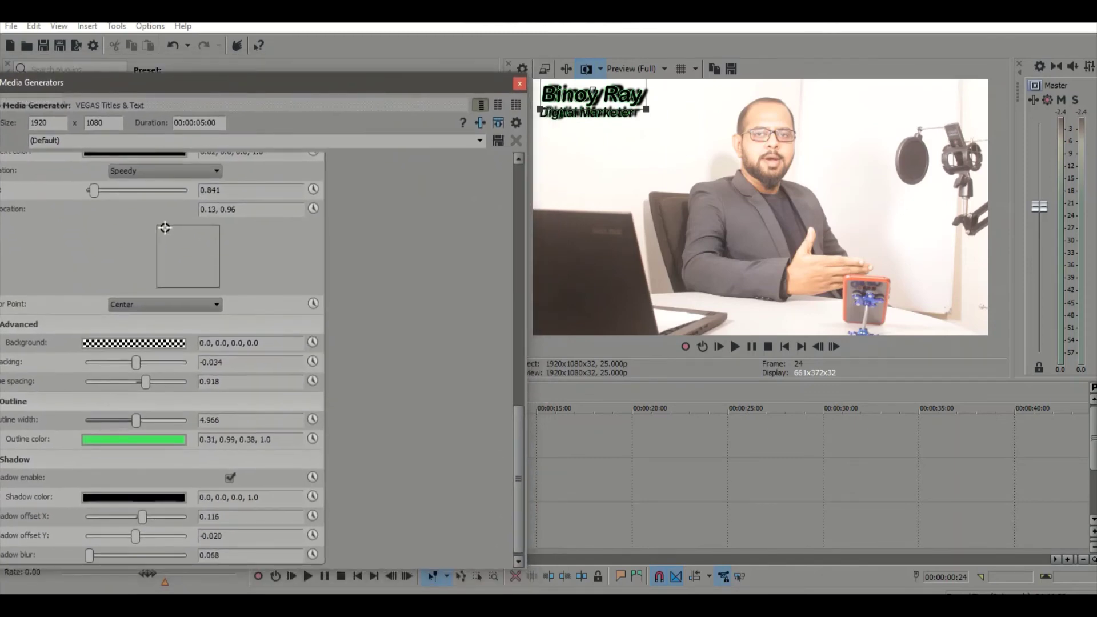
{"action": "left_click_drag", "start_coordinate": [142, 516], "coordinate": [135, 517]}
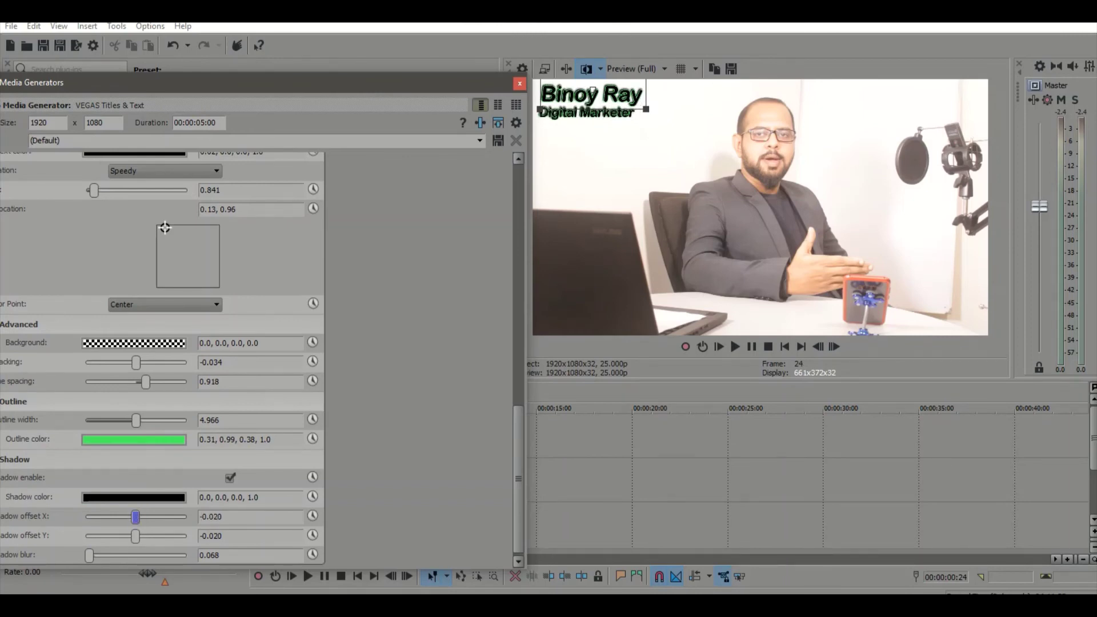
{"action": "left_click_drag", "start_coordinate": [136, 536], "coordinate": [136, 536]}
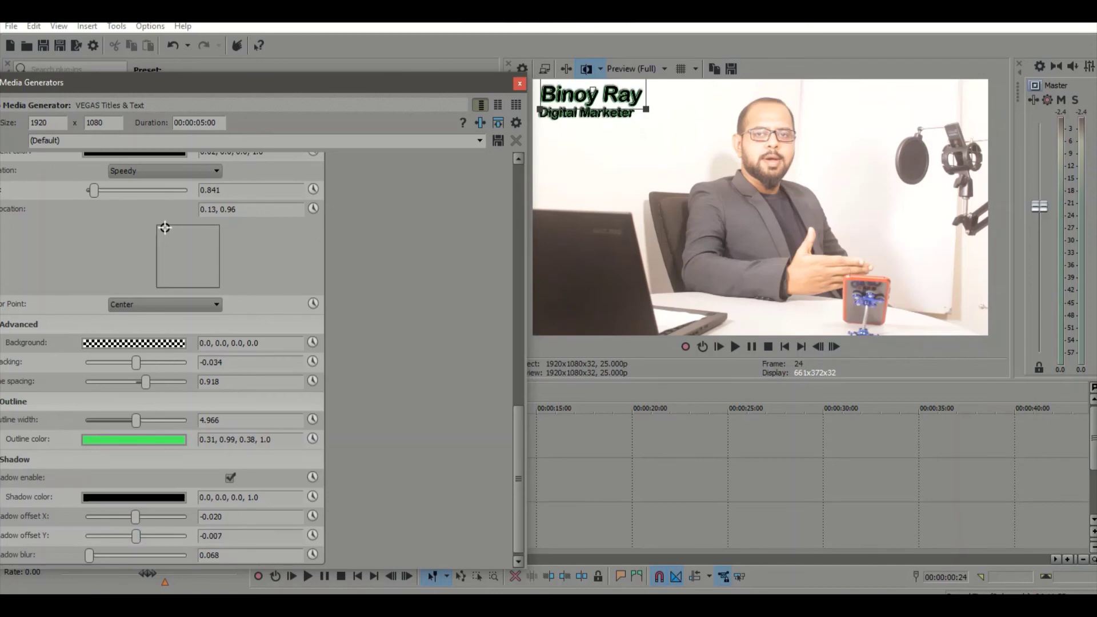
{"action": "left_click_drag", "start_coordinate": [193, 86], "coordinate": [224, 90]}
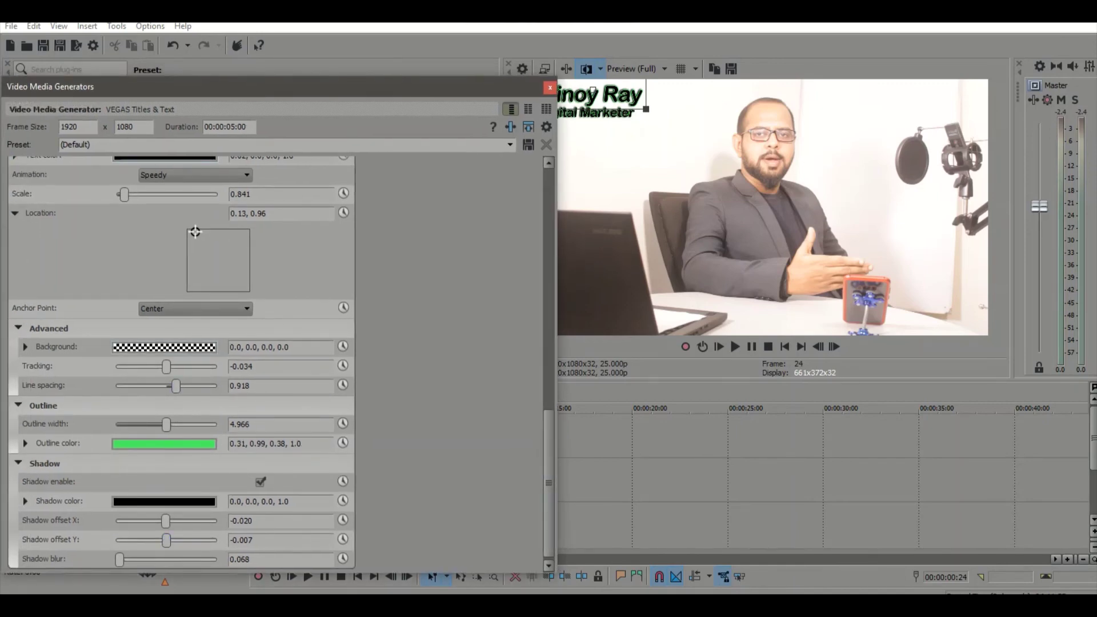
Step: Widen title tracking to 0.162, set its location to 0.15, 0.95, and close the generator window
{"action": "left_click_drag", "start_coordinate": [166, 367], "coordinate": [168, 366]}
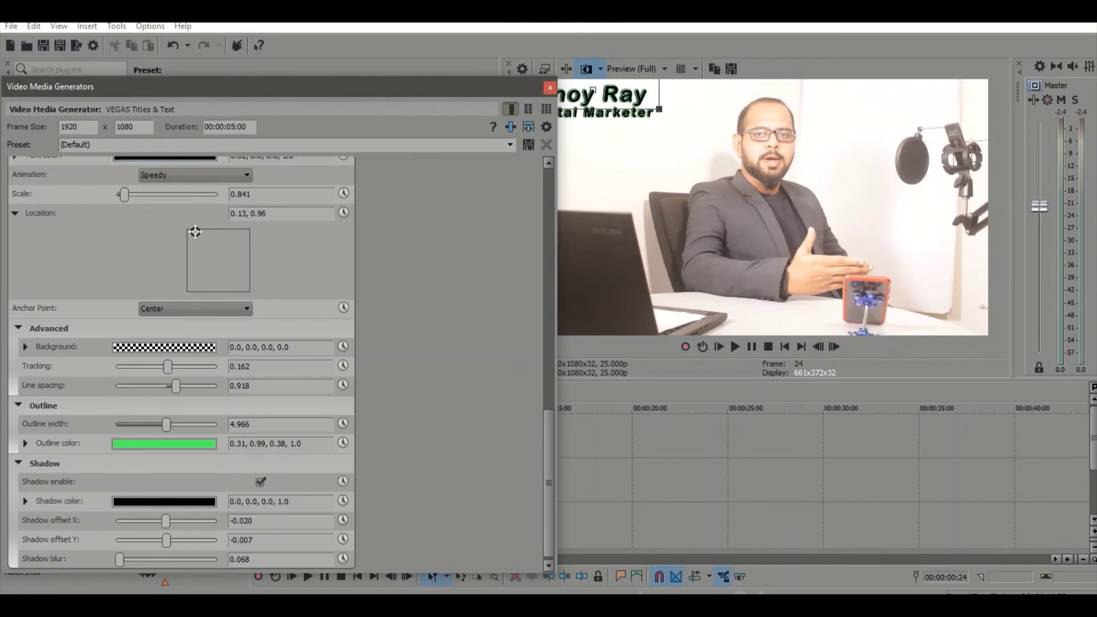
{"action": "left_click_drag", "start_coordinate": [370, 93], "coordinate": [379, 191]}
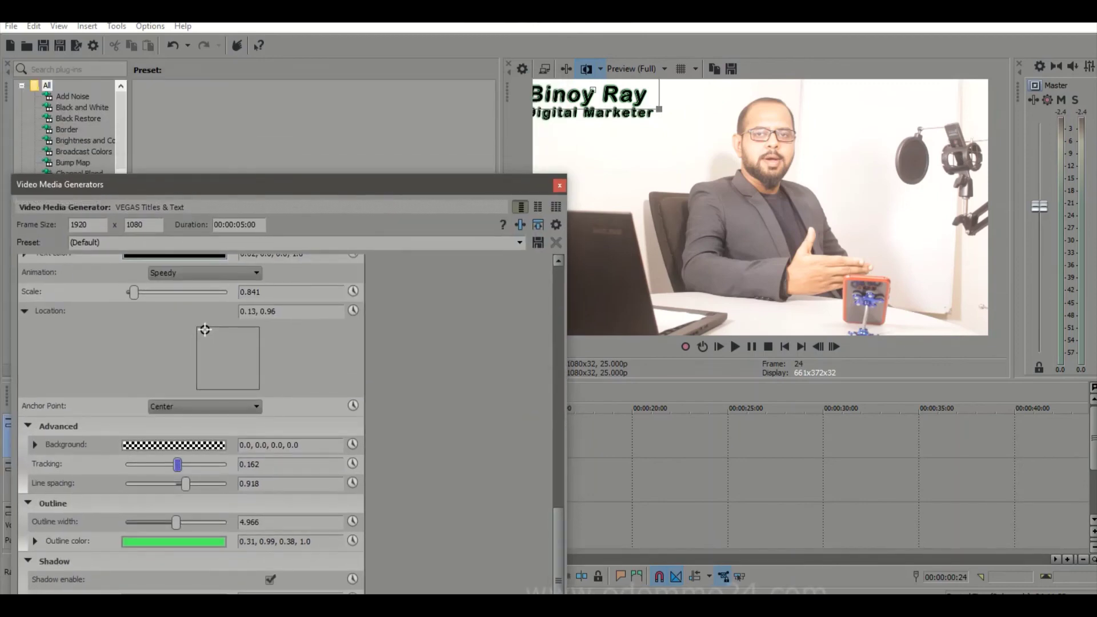
{"action": "left_click_drag", "start_coordinate": [204, 329], "coordinate": [207, 330]}
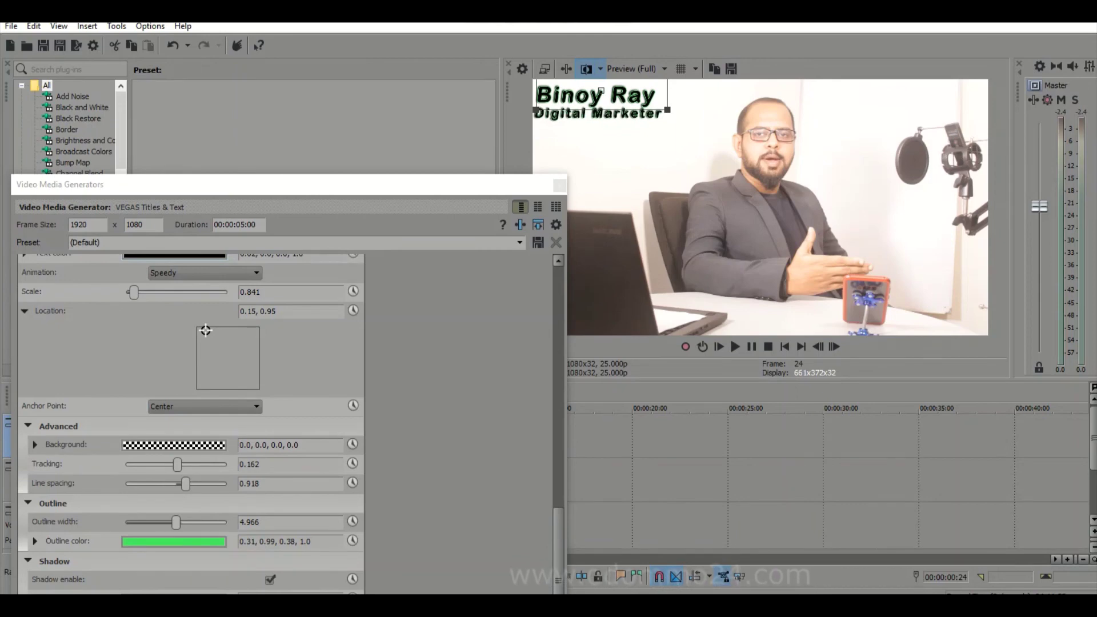
{"action": "left_click", "coordinate": [560, 185]}
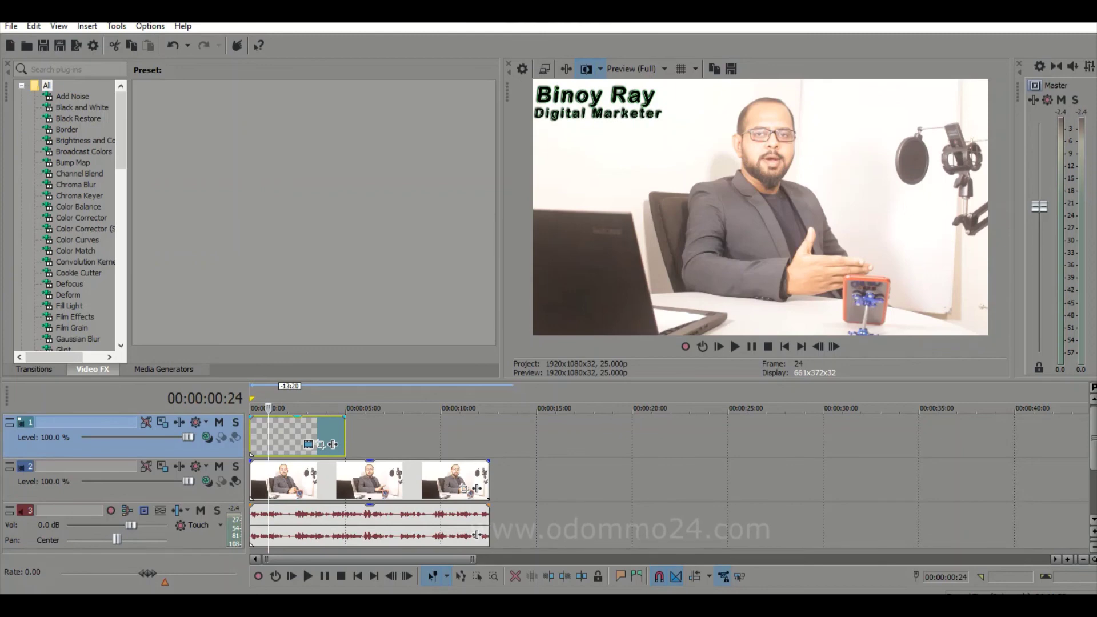
Step: Play the project from the start with the timeline zoomed in to preview the title animation
{"action": "key", "text": "Home"}
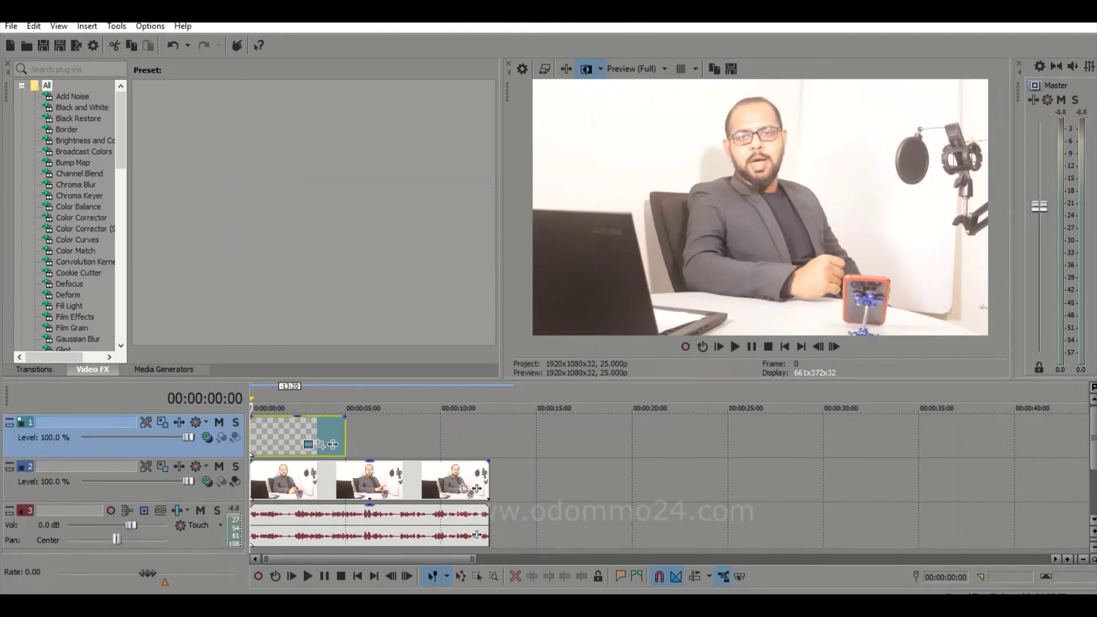
{"action": "key", "text": "Up"}
{"action": "key", "text": "space"}
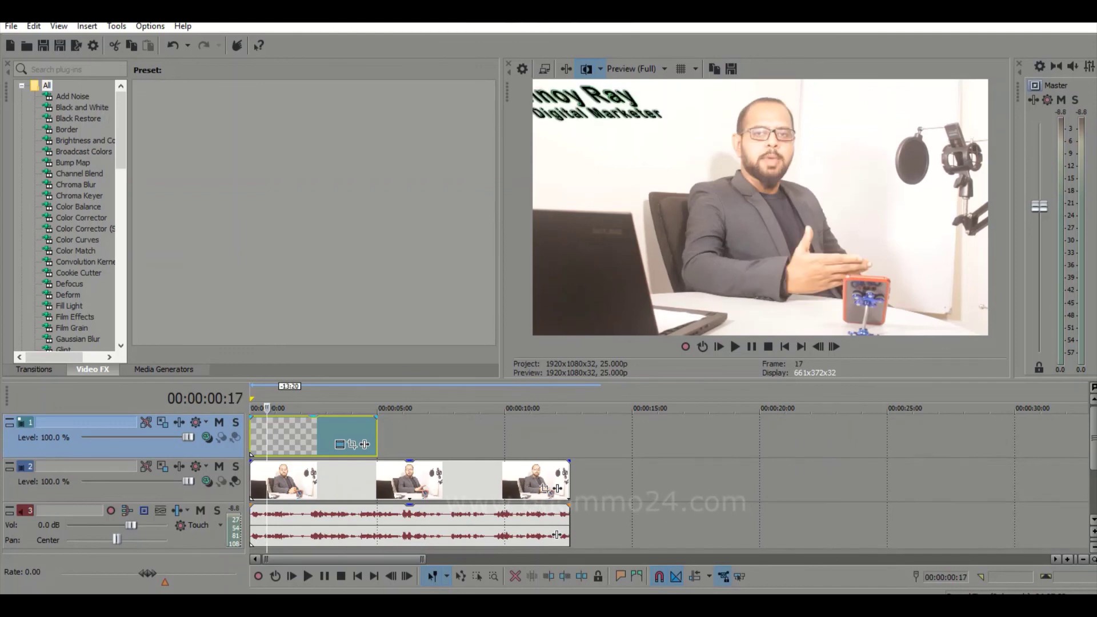